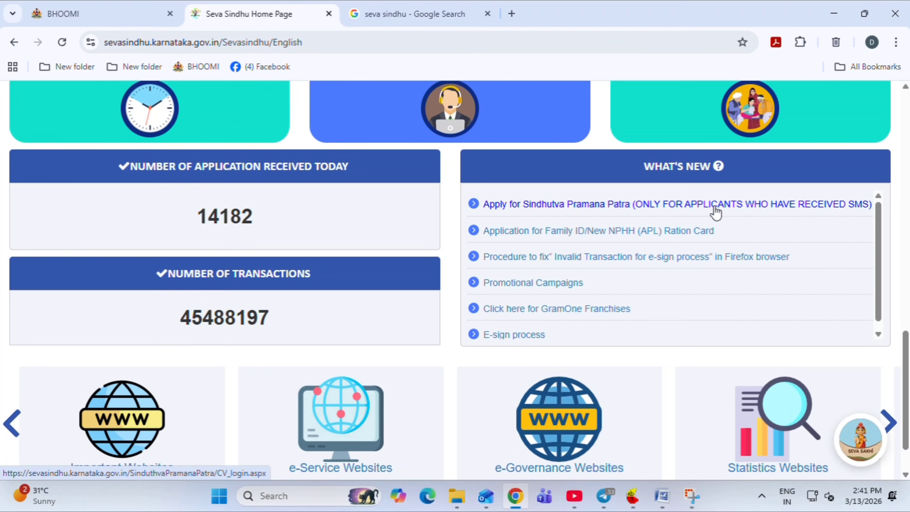
Open the Sindhutva Pramana Patra login and request an OTP for the applicant's mobile number
{"action": "left_click", "coordinate": [715, 207]}
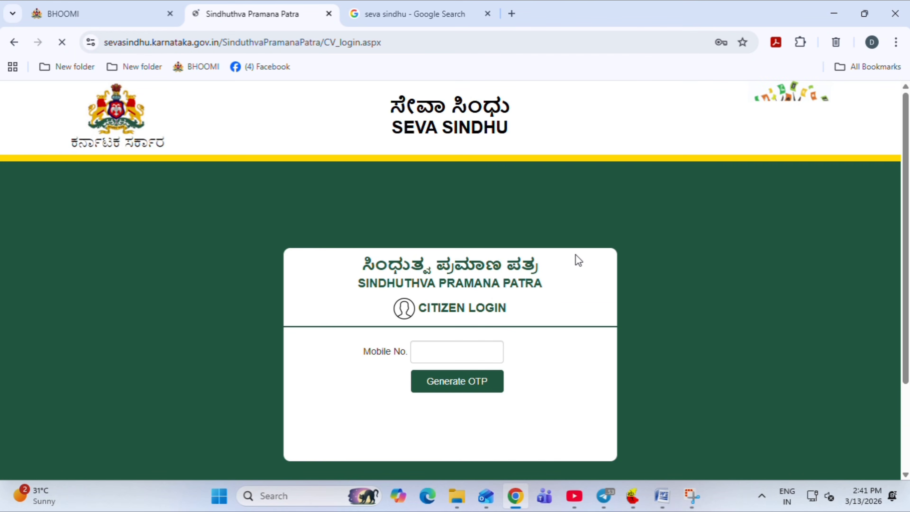
{"action": "scroll", "coordinate": [575, 258], "scroll_direction": "down", "scroll_amount": 2}
{"action": "scroll", "coordinate": [576, 259], "scroll_direction": "down", "scroll_amount": 1}
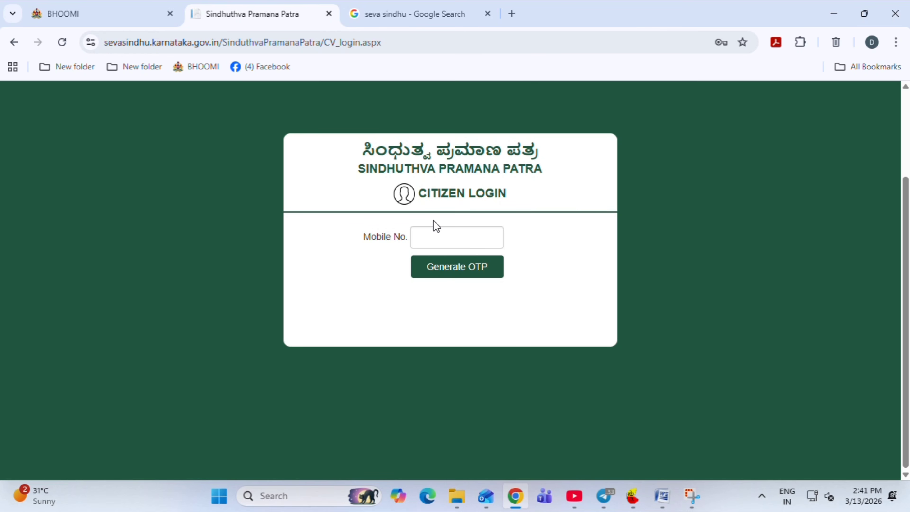
{"action": "left_click", "coordinate": [434, 237]}
{"action": "type", "text": "9"}
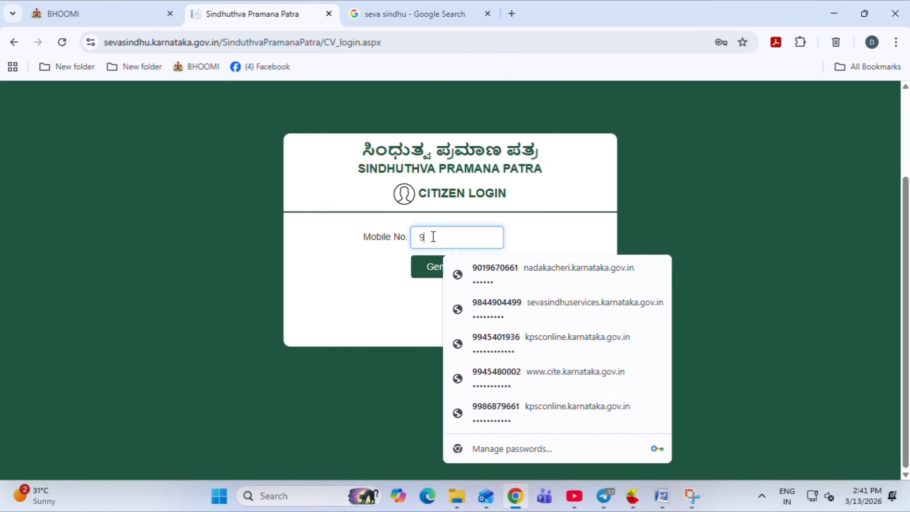
{"action": "type", "text": "51?"}
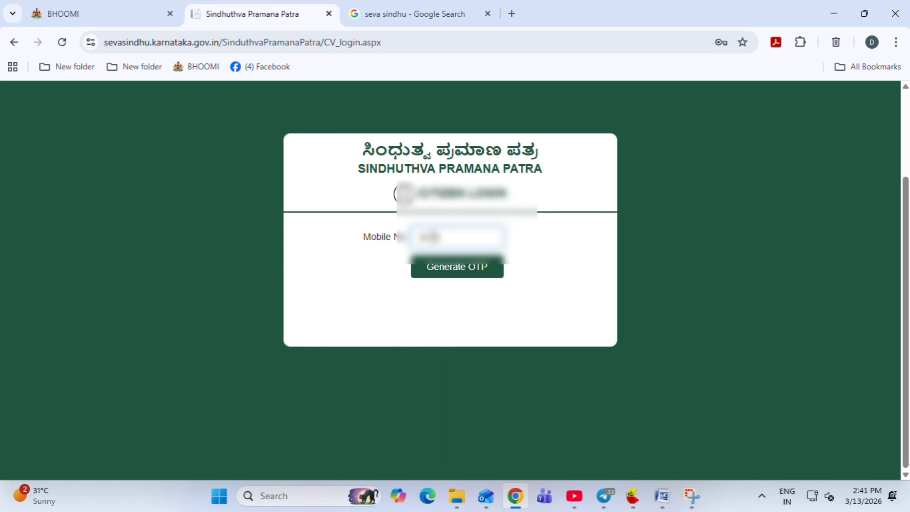
{"action": "type", "text": "??????"}
{"action": "left_click", "coordinate": [440, 272]}
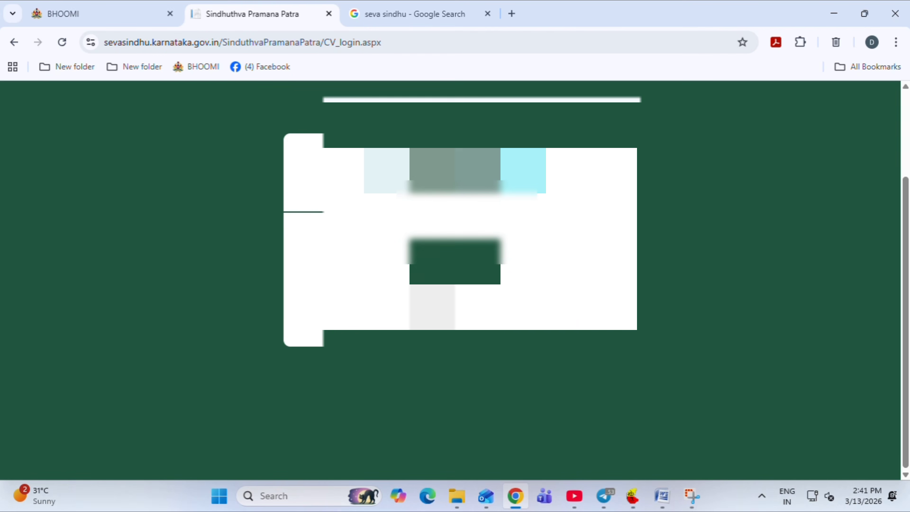
Enter the received one-time password and log in
{"action": "left_click", "coordinate": [480, 305]}
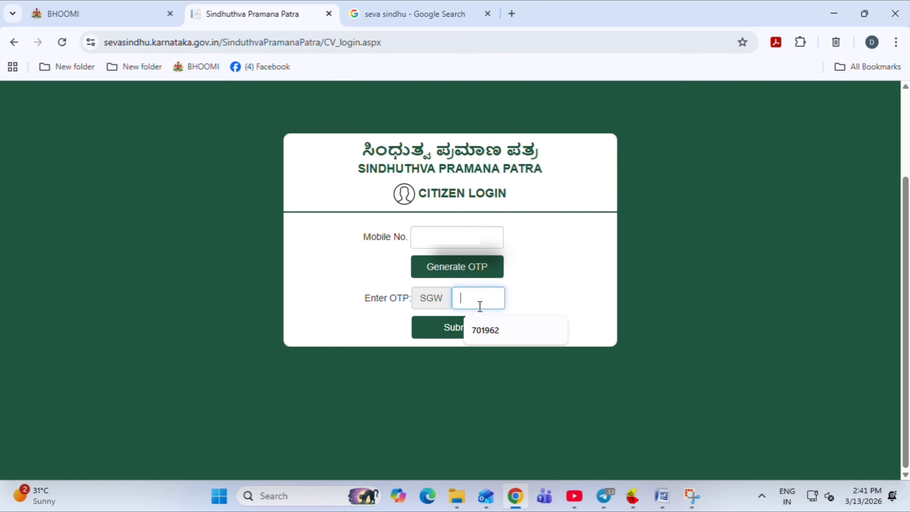
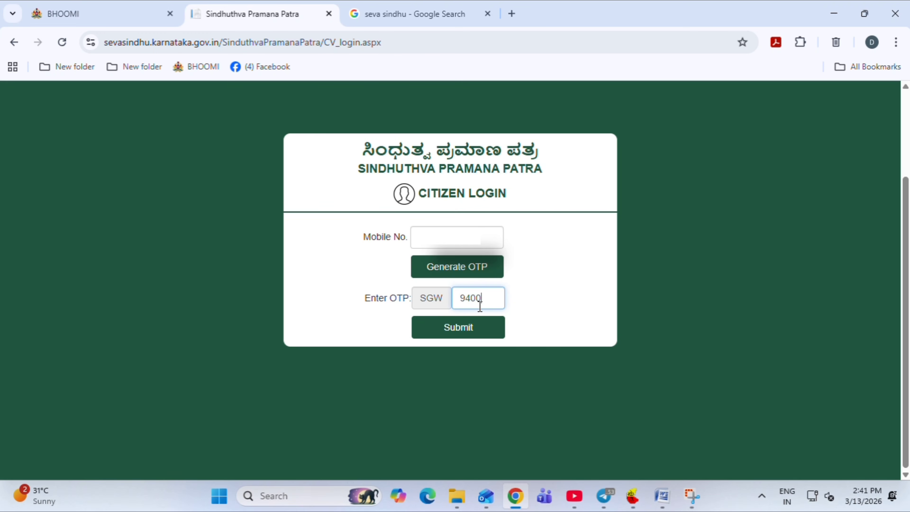
{"action": "left_click", "coordinate": [460, 332]}
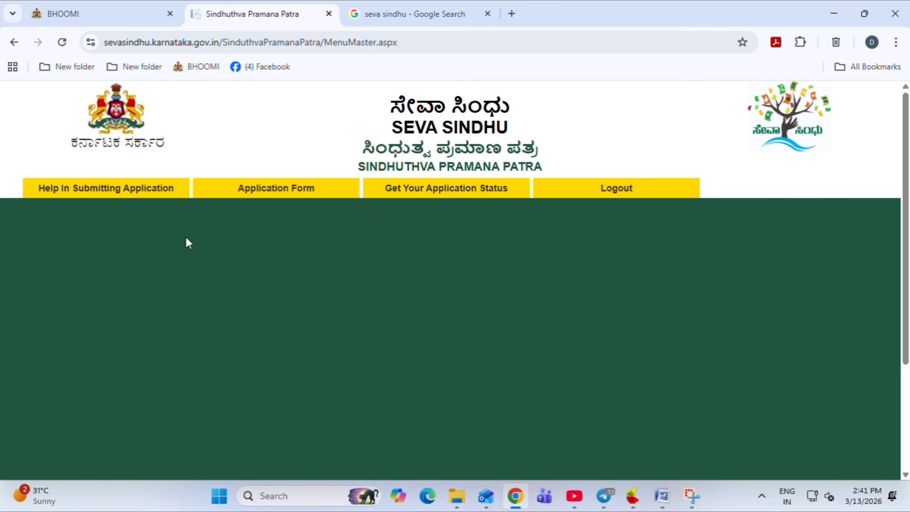
Open the Application Form and scroll down to the Professional Income section
{"action": "left_click", "coordinate": [298, 192]}
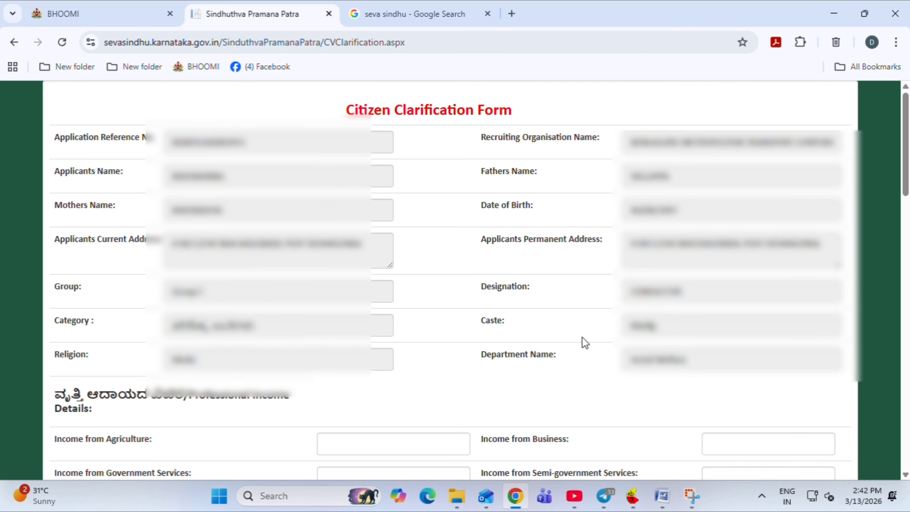
{"action": "scroll", "coordinate": [255, 354], "scroll_direction": "down", "scroll_amount": 2}
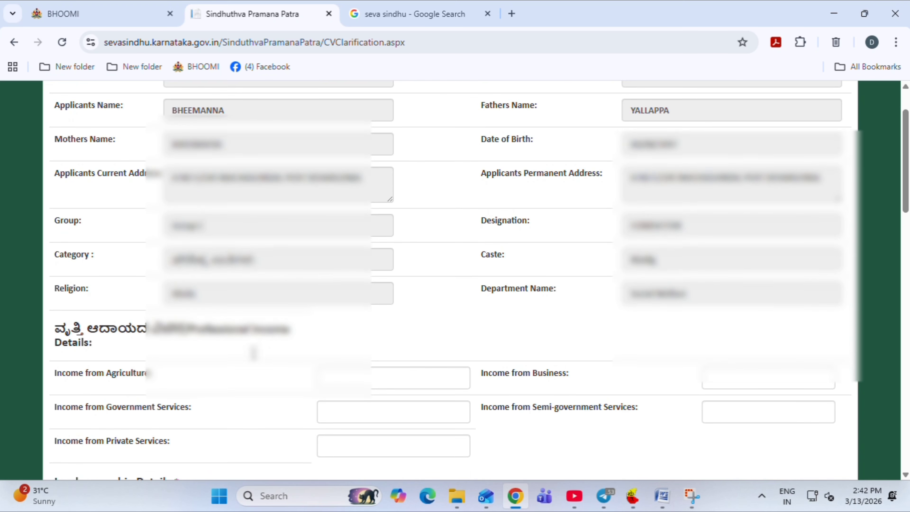
{"action": "scroll", "coordinate": [254, 354], "scroll_direction": "down", "scroll_amount": 5}
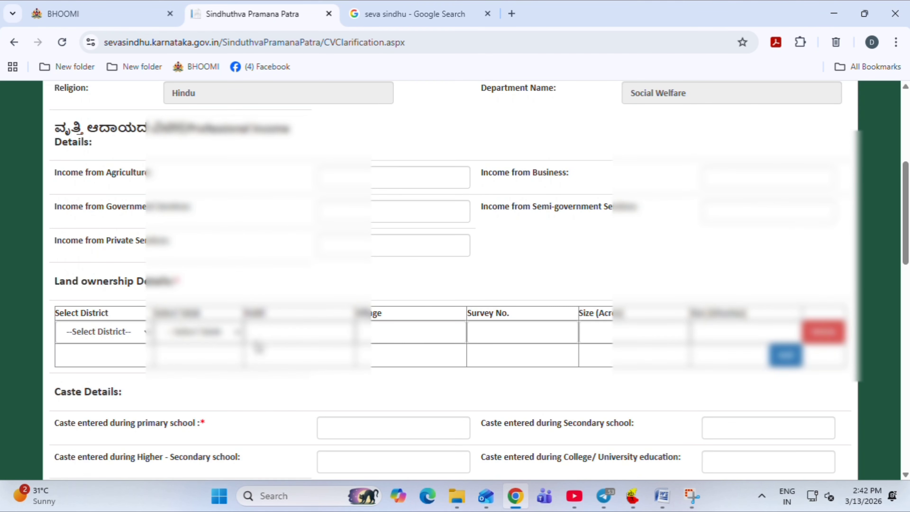
Enter 0 for Income from Agriculture and Income from Business
{"action": "left_click", "coordinate": [343, 177]}
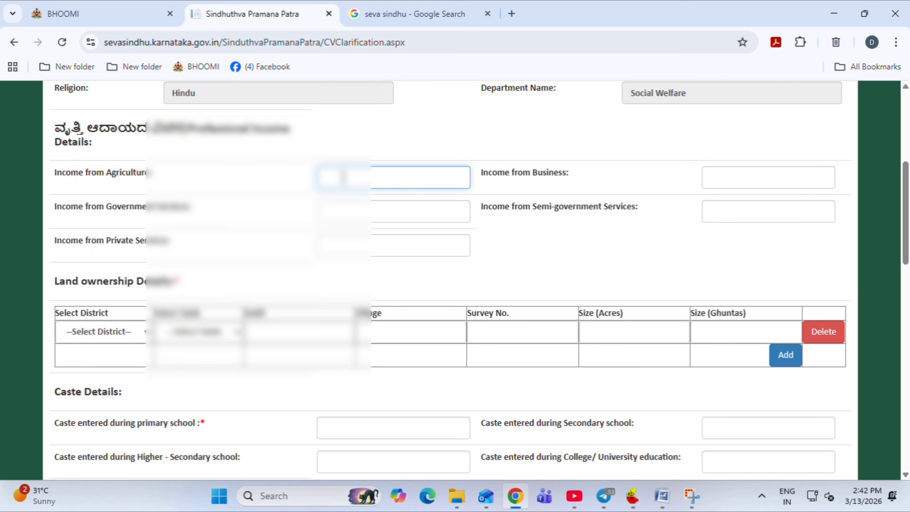
{"action": "type", "text": "0"}
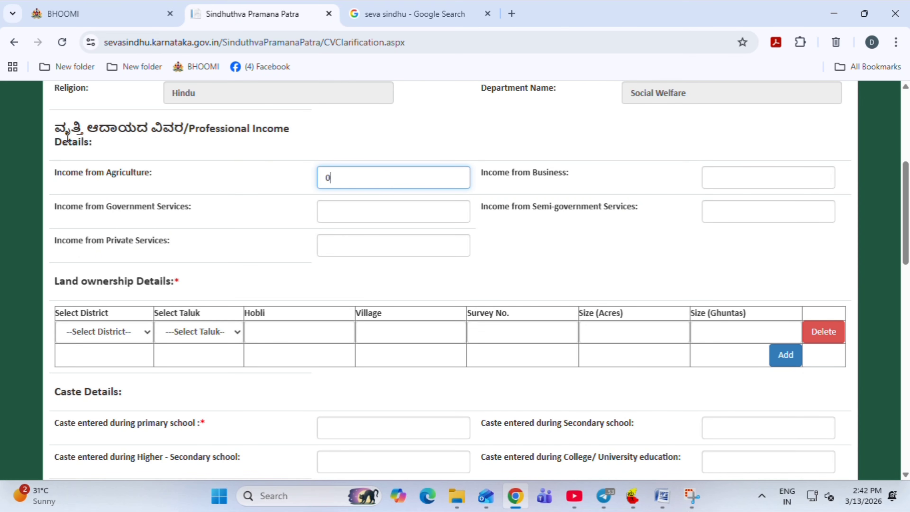
{"action": "left_click_drag", "start_coordinate": [55, 128], "coordinate": [182, 134]}
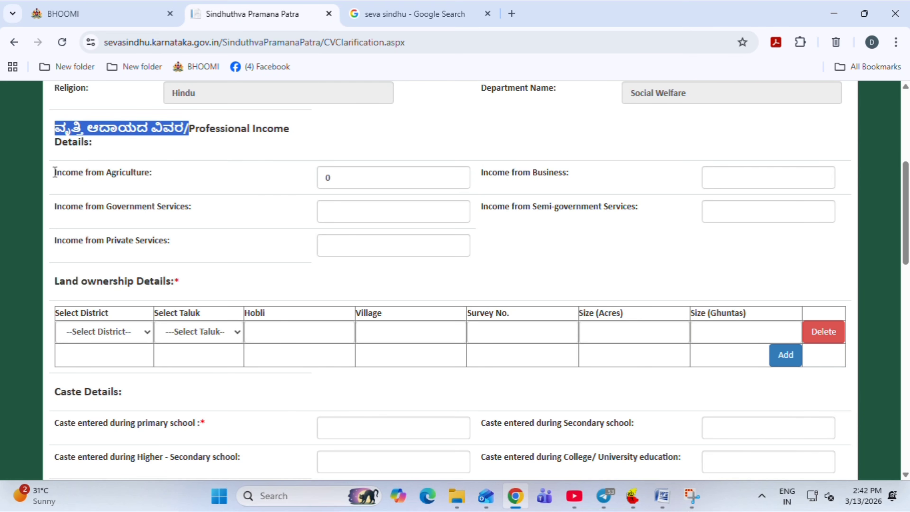
{"action": "left_click_drag", "start_coordinate": [55, 172], "coordinate": [157, 175]}
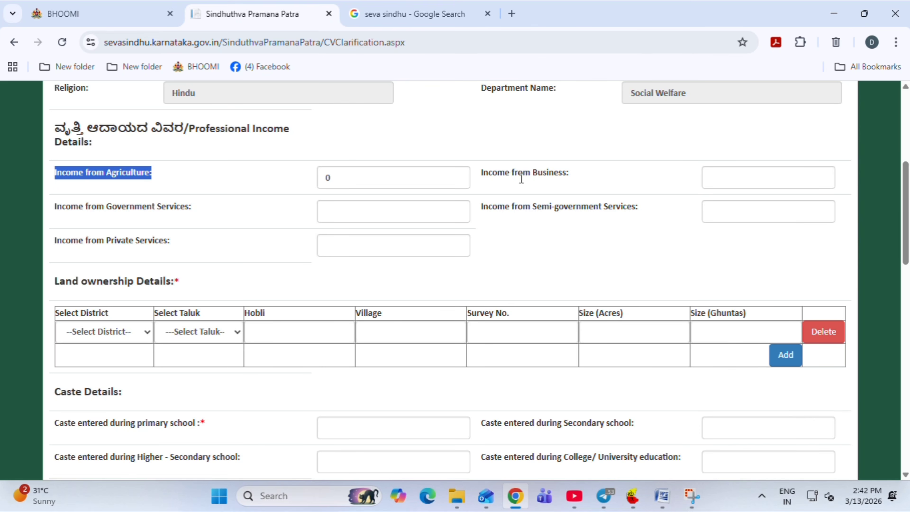
{"action": "left_click", "coordinate": [730, 178]}
{"action": "type", "text": "0"}
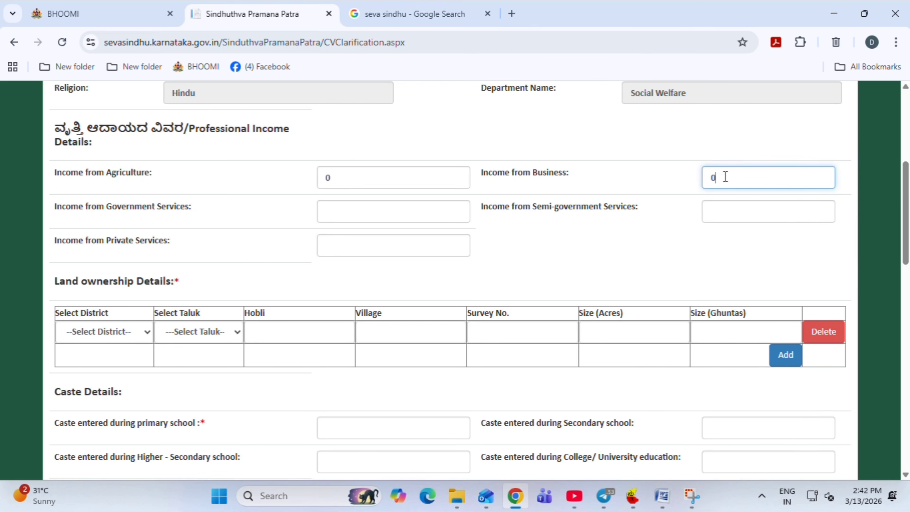
{"action": "left_click", "coordinate": [641, 211]}
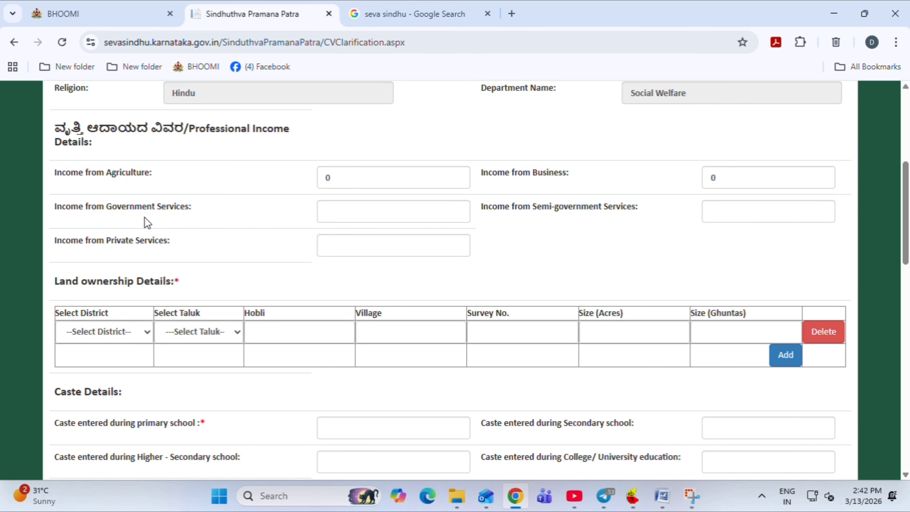
Set Income from Government Services to 14000
{"action": "left_click", "coordinate": [363, 216]}
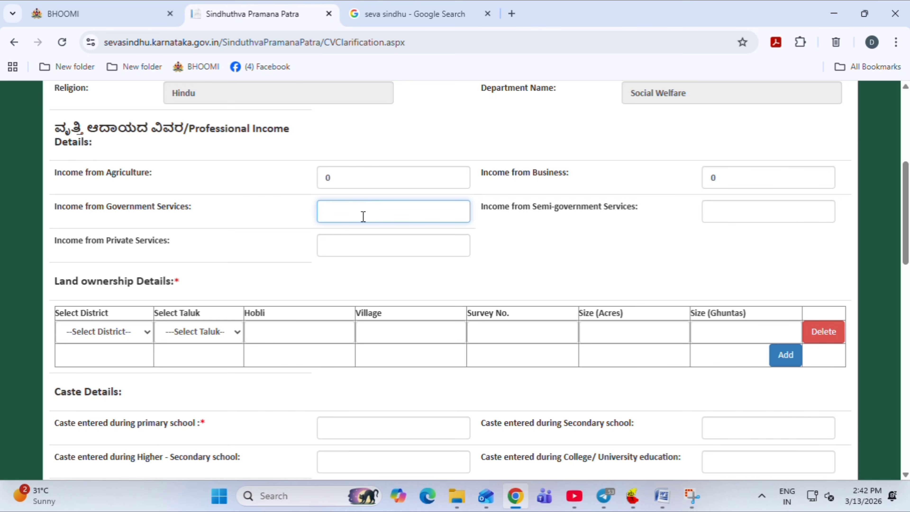
{"action": "type", "text": "0"}
{"action": "left_click", "coordinate": [590, 248]}
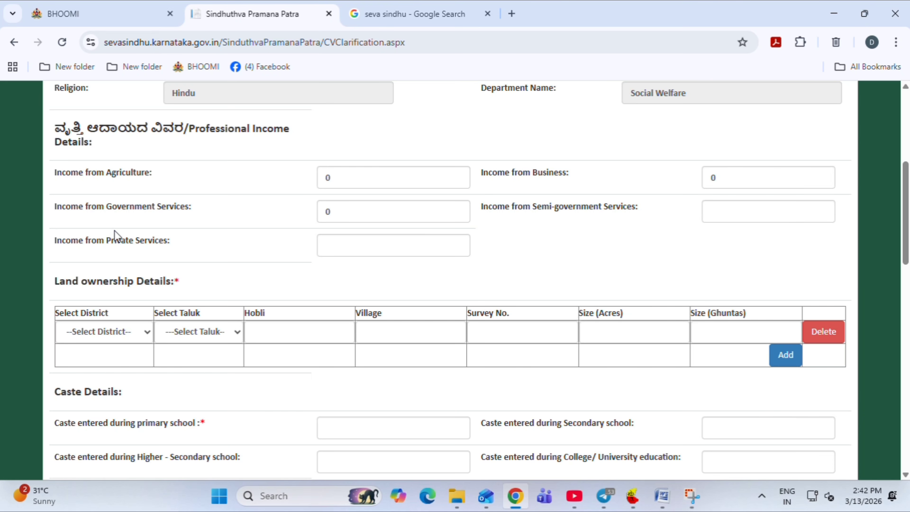
{"action": "left_click", "coordinate": [361, 212]}
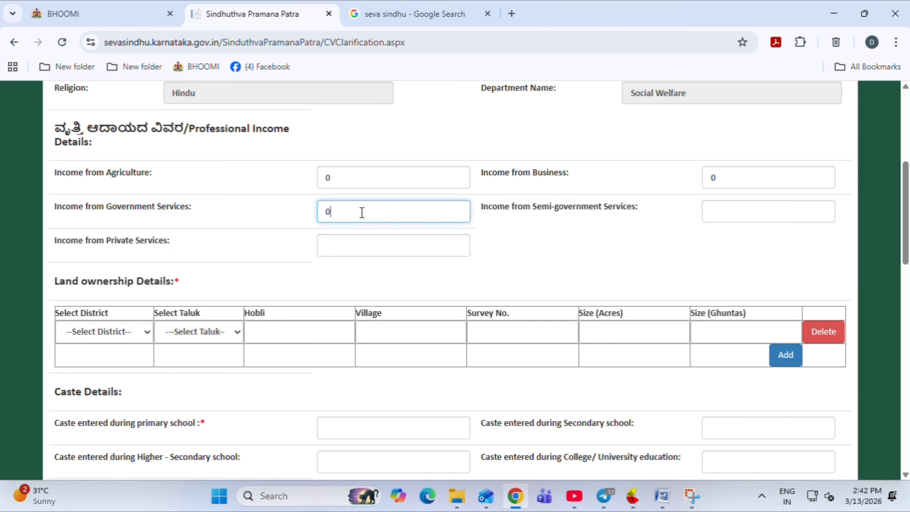
{"action": "key", "text": "BackSpace"}
{"action": "type", "text": "14000"}
{"action": "left_click", "coordinate": [593, 250]}
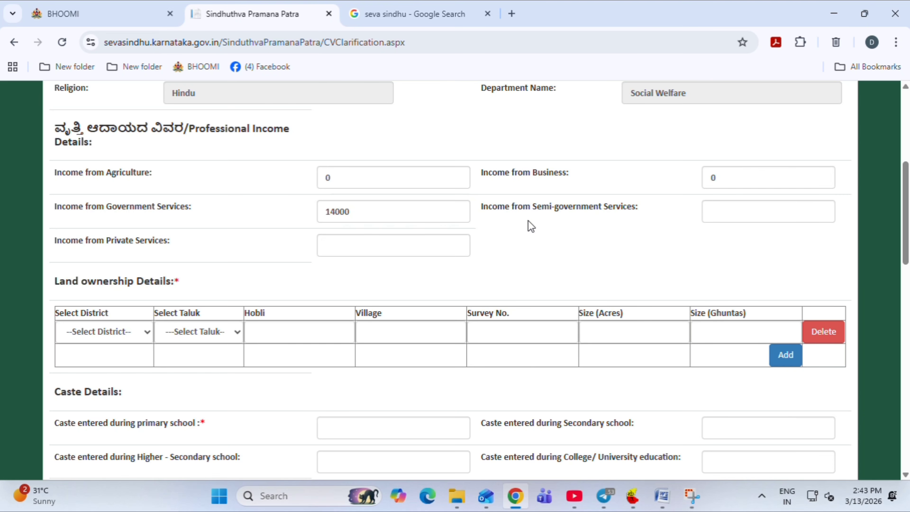
Enter 0 for Semi-government Services and Private Services income
{"action": "left_click", "coordinate": [733, 212]}
{"action": "type", "text": "0"}
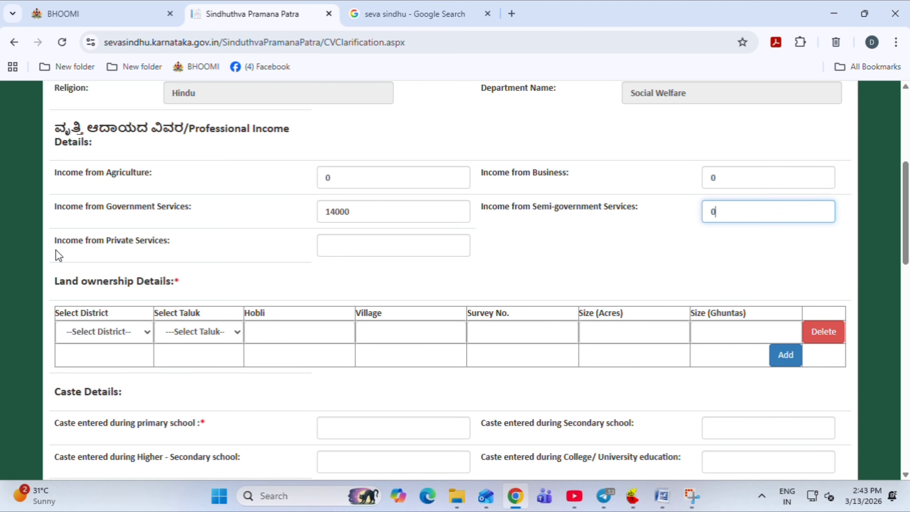
{"action": "left_click", "coordinate": [333, 250]}
{"action": "type", "text": "0"}
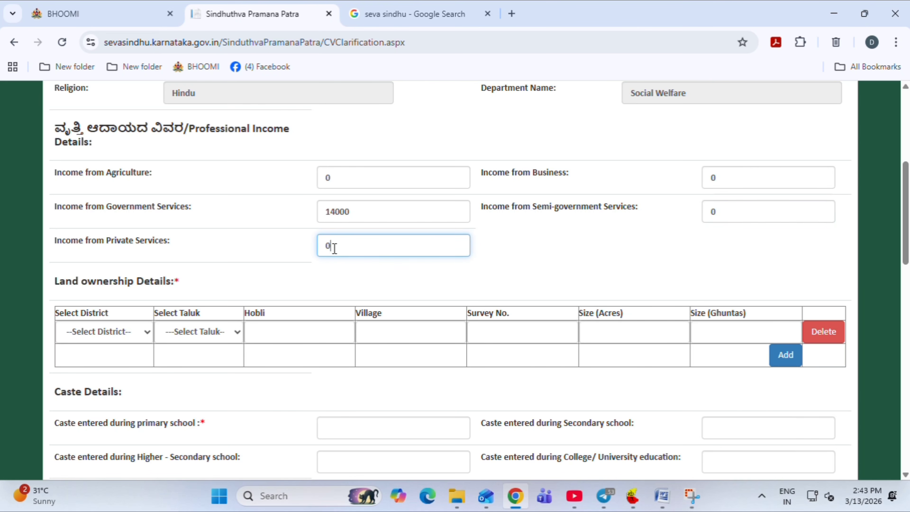
{"action": "left_click", "coordinate": [529, 250]}
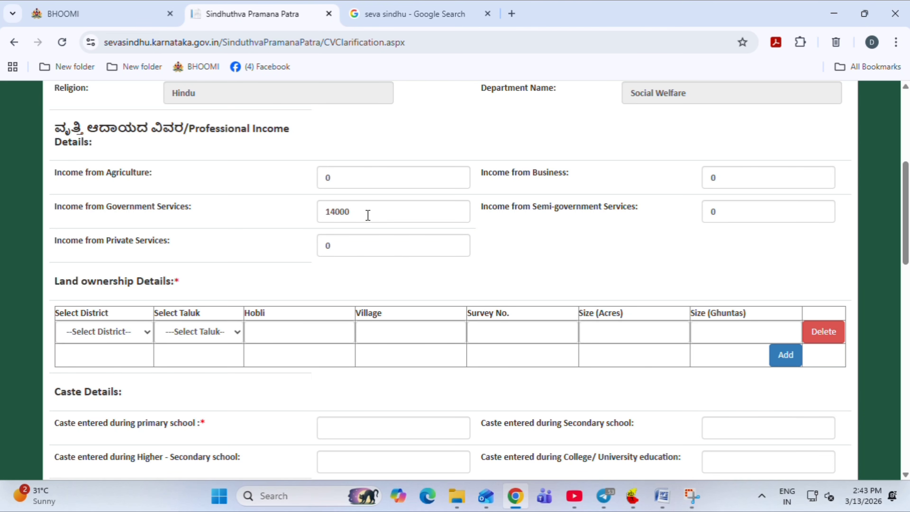
Change Government Services income to 0 and Semi-government Services income to 14000
{"action": "double_click", "coordinate": [347, 211]}
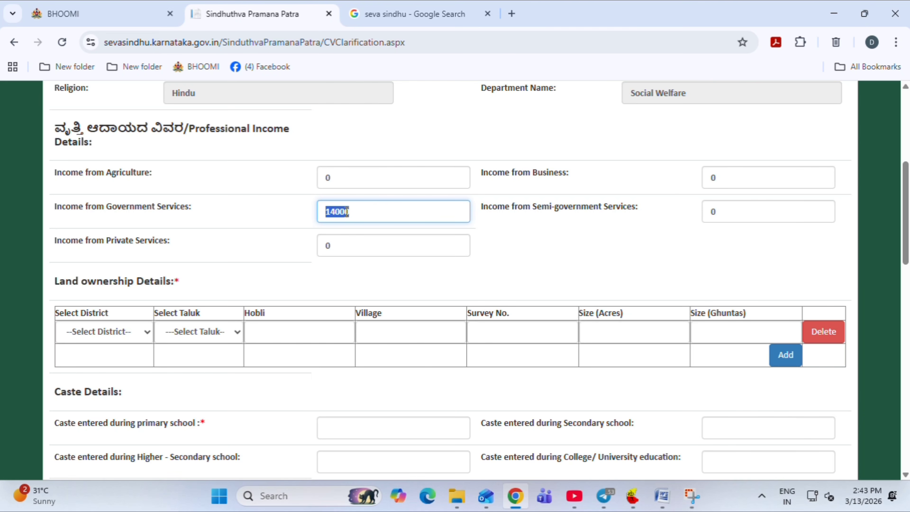
{"action": "type", "text": "0"}
{"action": "left_click", "coordinate": [739, 217]}
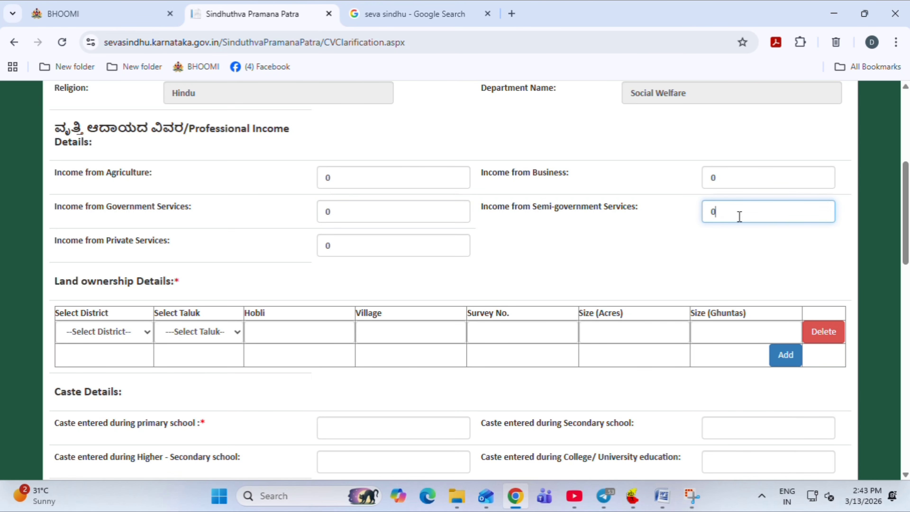
{"action": "key", "text": "BackSpace"}
{"action": "type", "text": "14000"}
{"action": "left_click", "coordinate": [702, 236]}
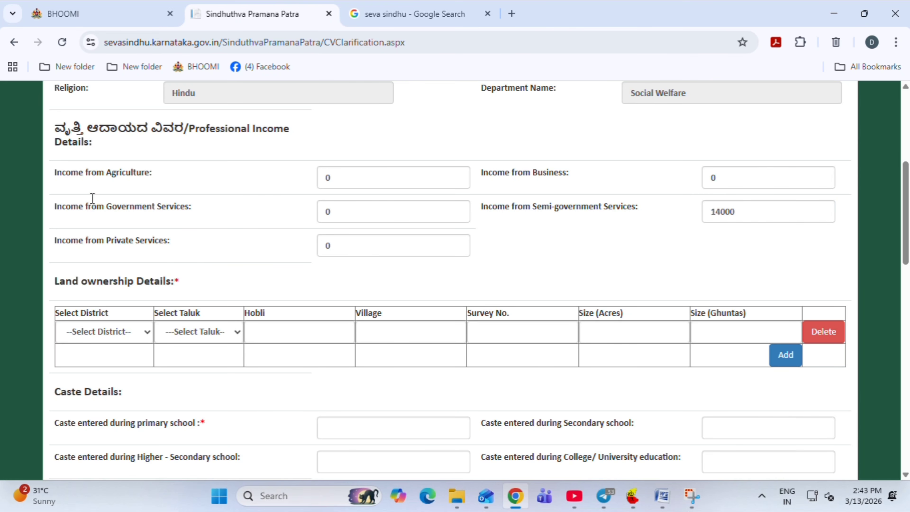
Enter Kuruba as the caste recorded during primary school
{"action": "scroll", "coordinate": [431, 272], "scroll_direction": "down", "scroll_amount": 3}
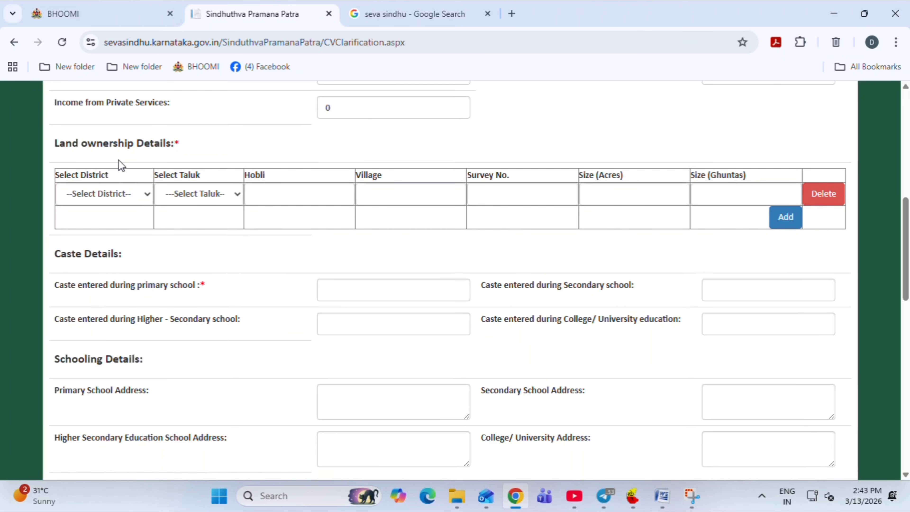
{"action": "scroll", "coordinate": [188, 166], "scroll_direction": "down", "scroll_amount": 2}
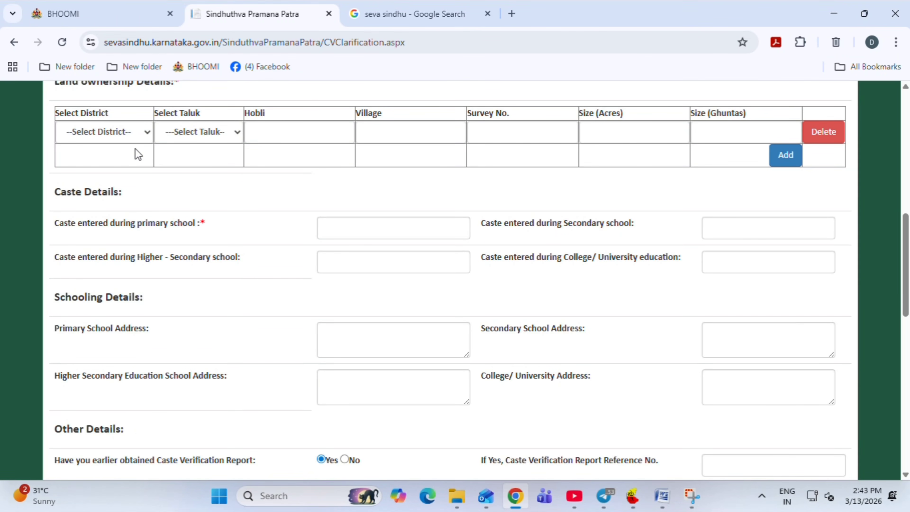
{"action": "scroll", "coordinate": [184, 171], "scroll_direction": "up", "scroll_amount": 2}
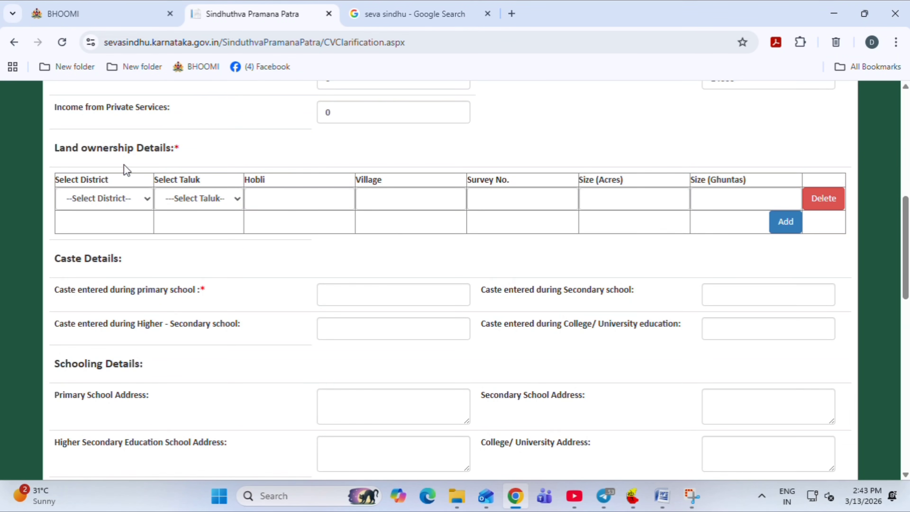
{"action": "left_click_drag", "start_coordinate": [56, 147], "coordinate": [212, 165]}
{"action": "left_click", "coordinate": [273, 250]}
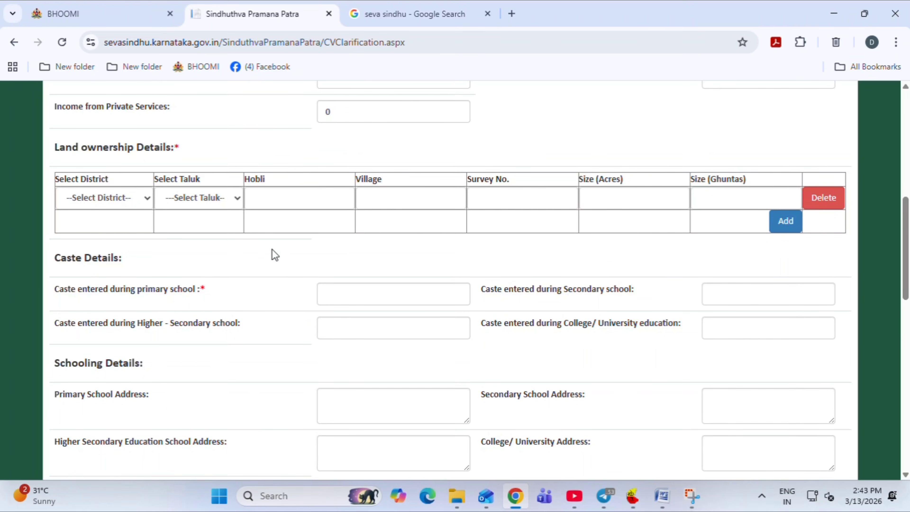
{"action": "scroll", "coordinate": [272, 250], "scroll_direction": "down", "scroll_amount": 4}
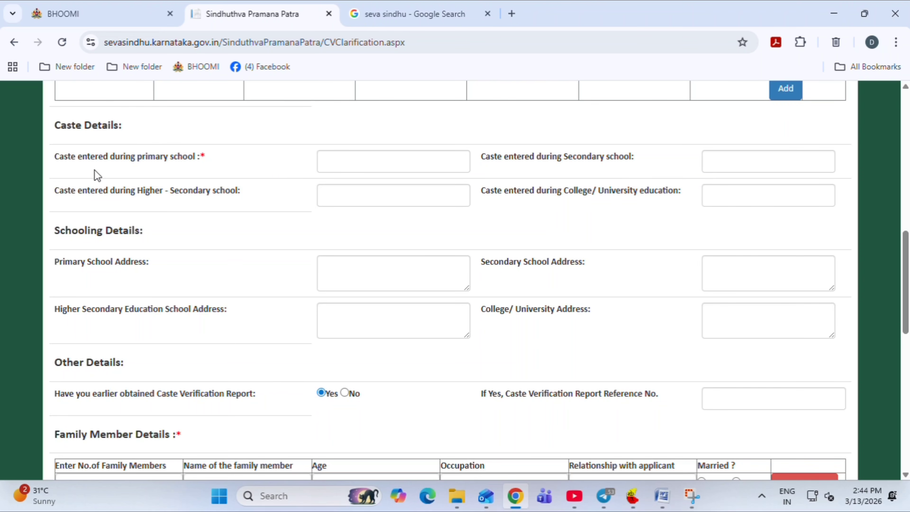
{"action": "left_click", "coordinate": [358, 159]}
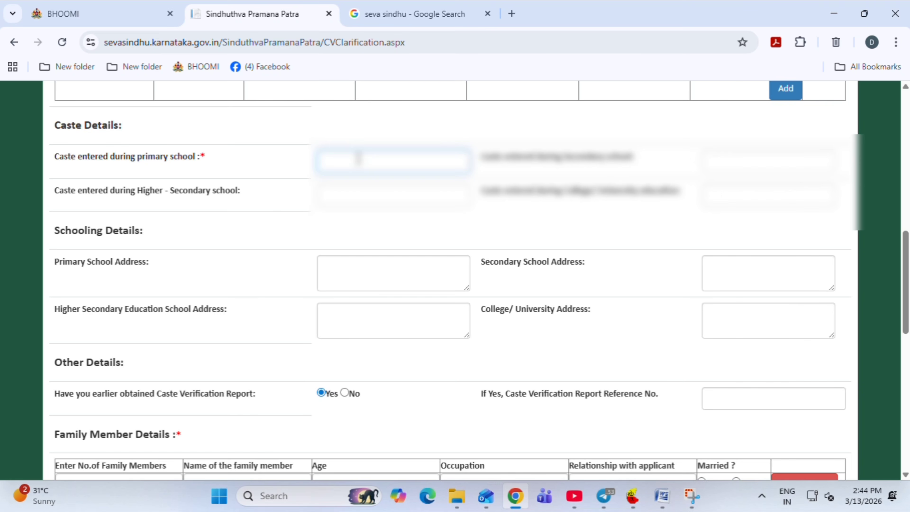
{"action": "type", "text": "Kuruba"}
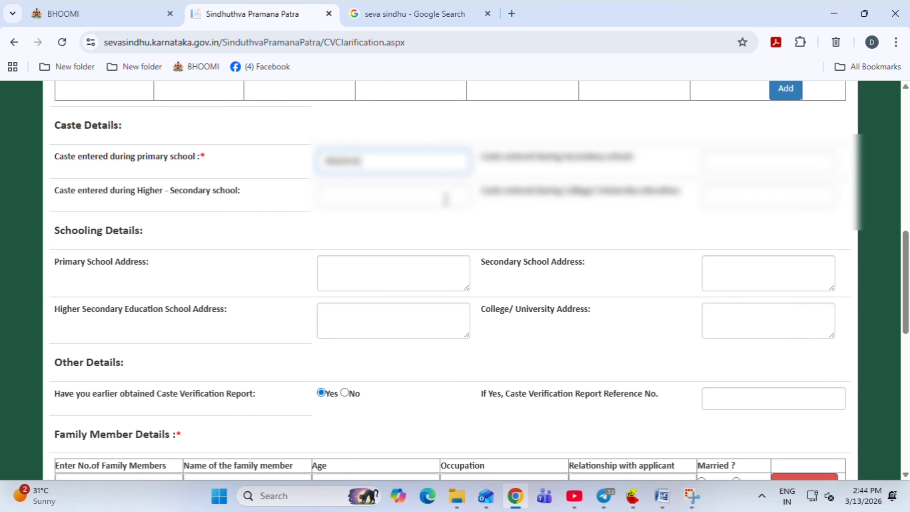
Copy Kuruba from the primary-school caste into the secondary, higher-secondary and college caste fields
{"action": "left_click", "coordinate": [731, 162]}
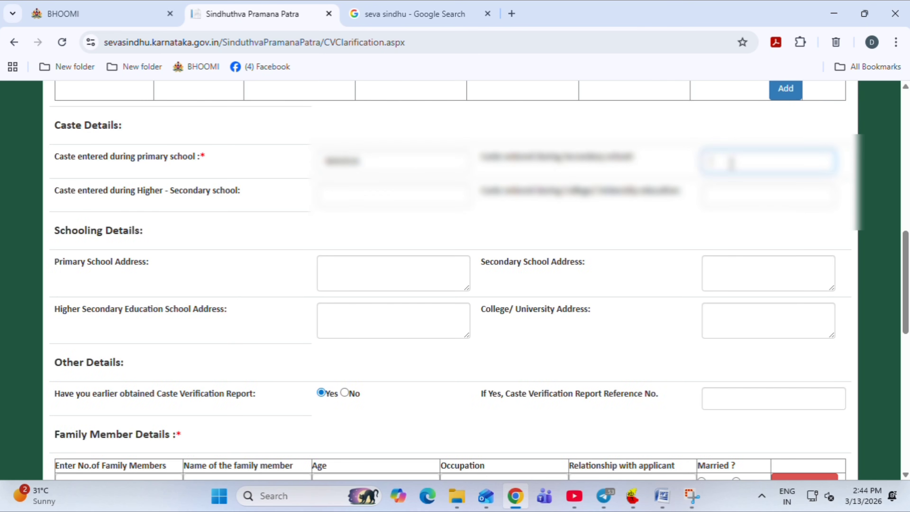
{"action": "double_click", "coordinate": [344, 163]}
{"action": "key", "text": "ctrl+c"}
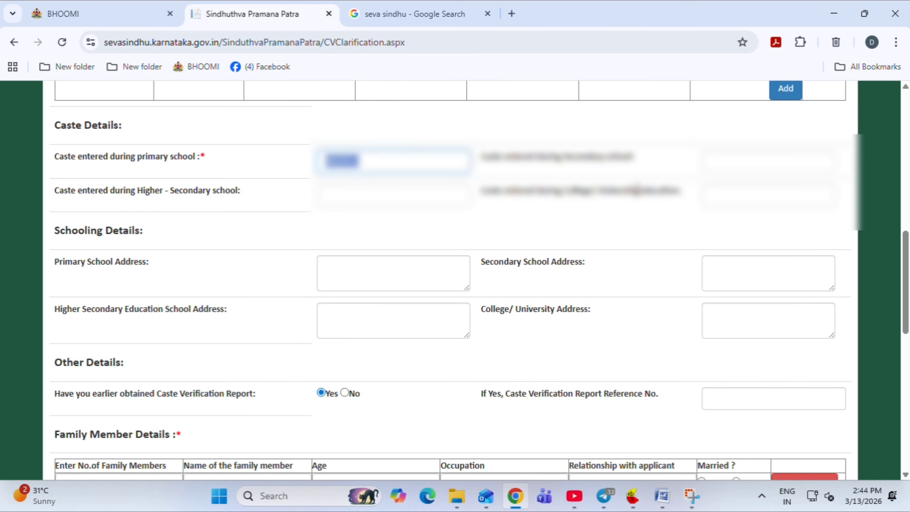
{"action": "left_click", "coordinate": [733, 163]}
{"action": "key", "text": "ctrl+v"}
{"action": "left_click", "coordinate": [340, 194]}
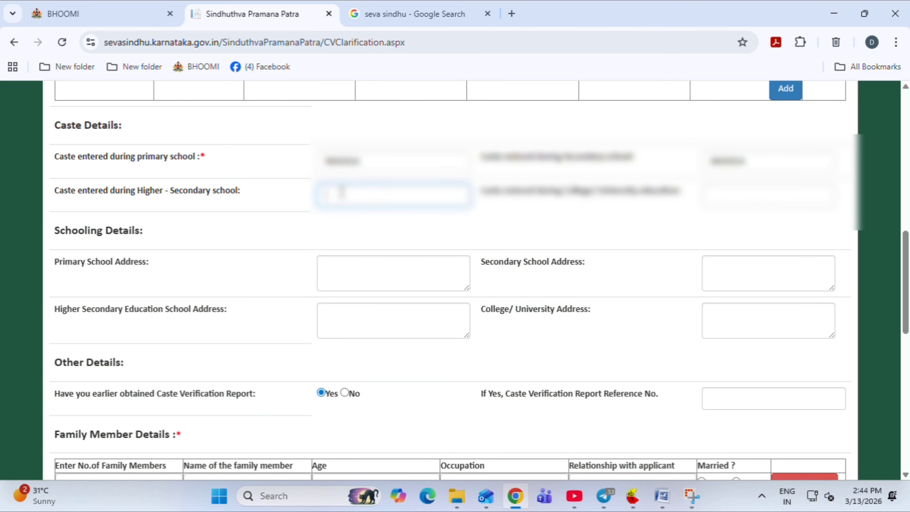
{"action": "key", "text": "ctrl+v"}
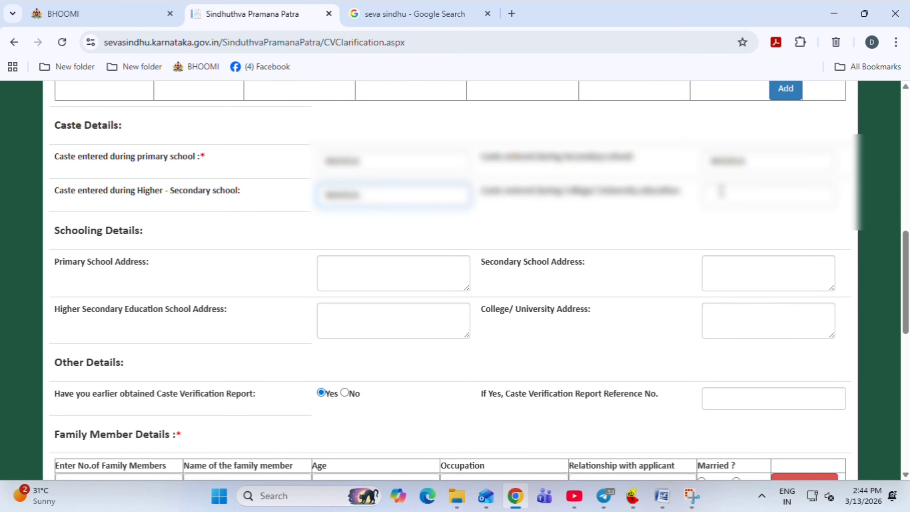
{"action": "left_click", "coordinate": [730, 191]}
{"action": "key", "text": "ctrl+v"}
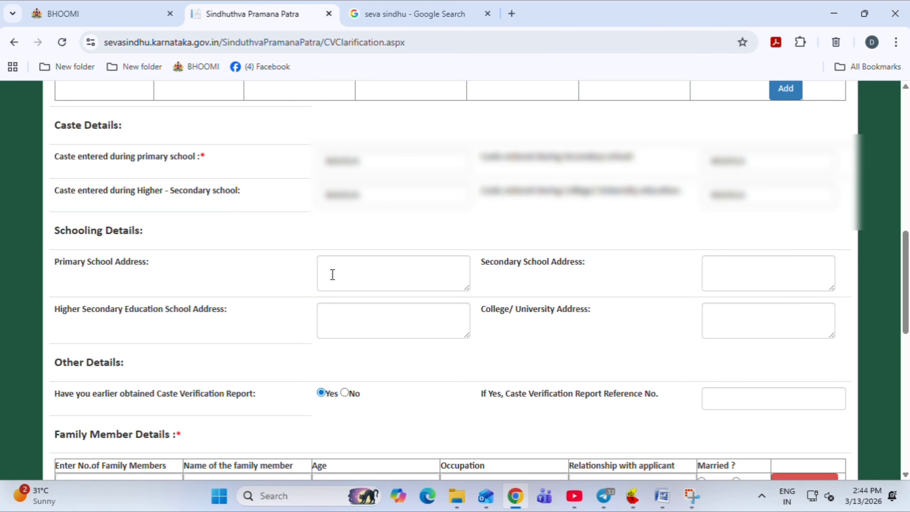
Enter 'GOV PRIMARY SCHOOL MACHAGUNDALA TQ SURAPUR' as the primary address and paste it into the secondary address
{"action": "left_click", "coordinate": [357, 269]}
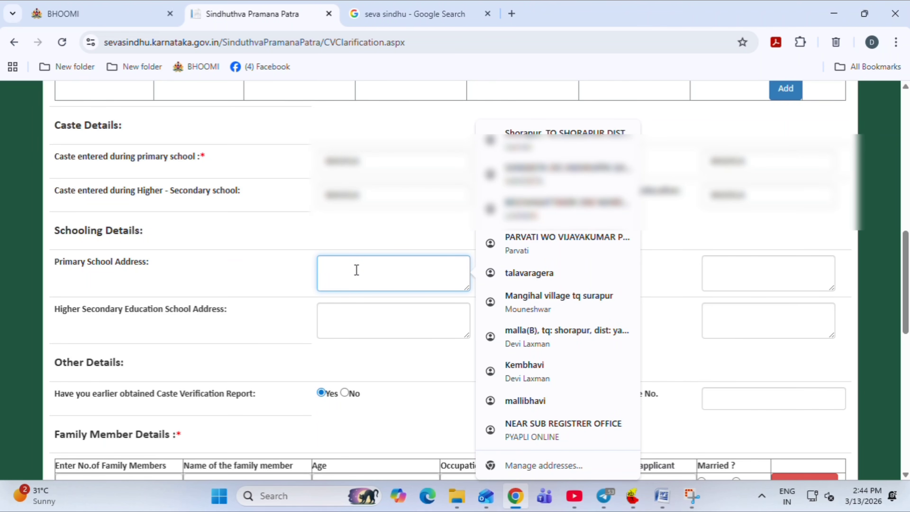
{"action": "type", "text": "GOV PRIMARY SCHOOL MA"}
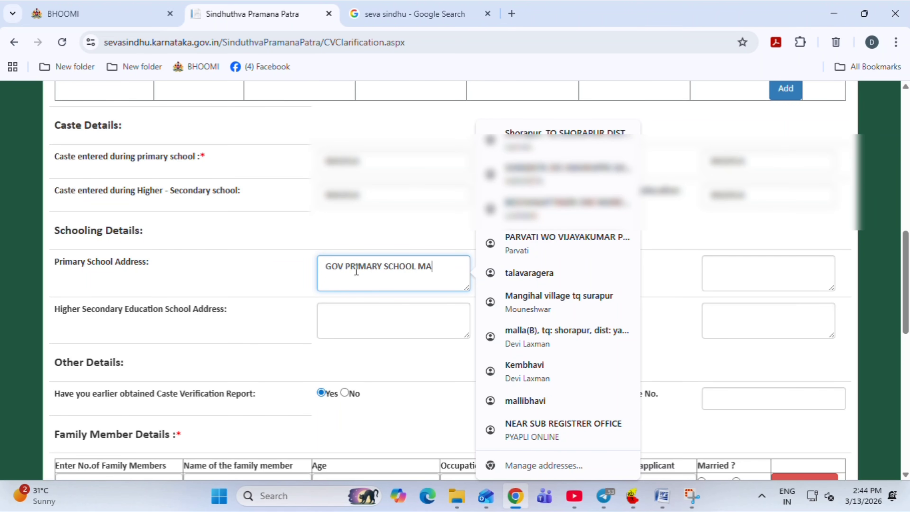
{"action": "type", "text": "CHAGUNDALA TQ SURAPUR"}
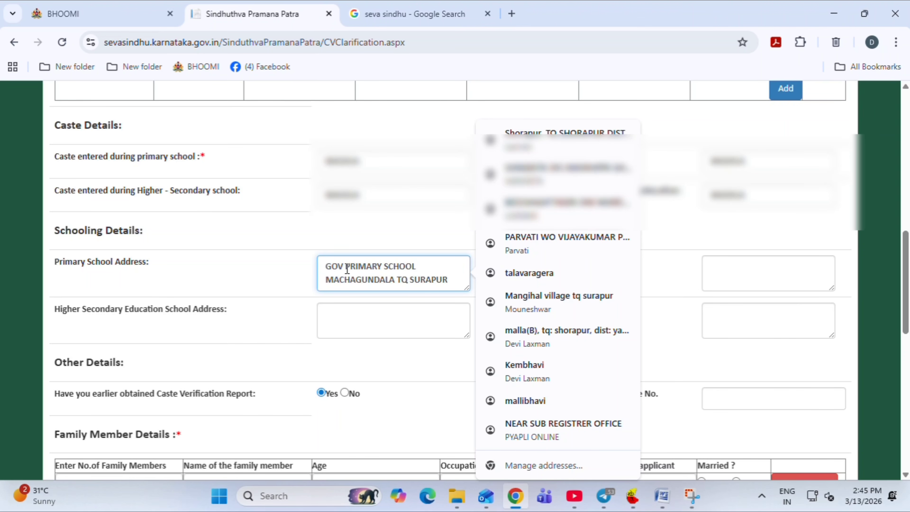
{"action": "triple_click", "coordinate": [356, 273]}
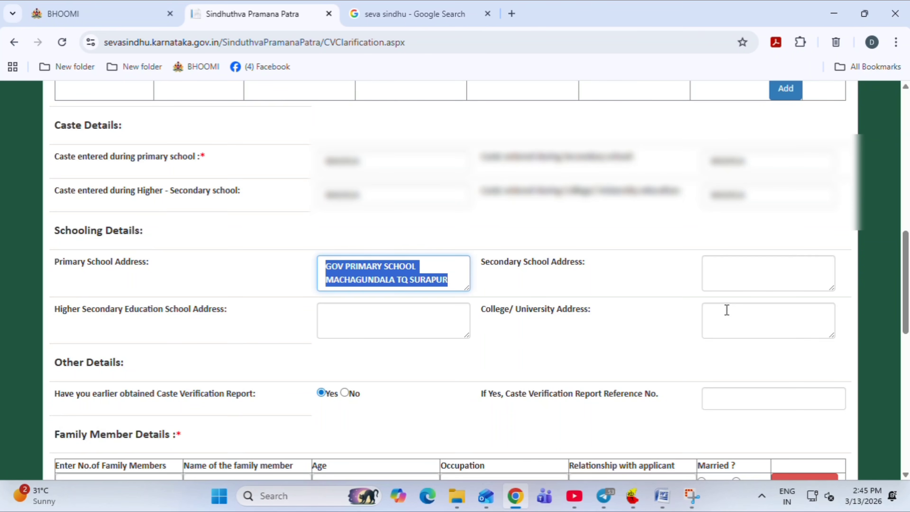
{"action": "left_click", "coordinate": [752, 280]}
{"action": "key", "text": "Return"}
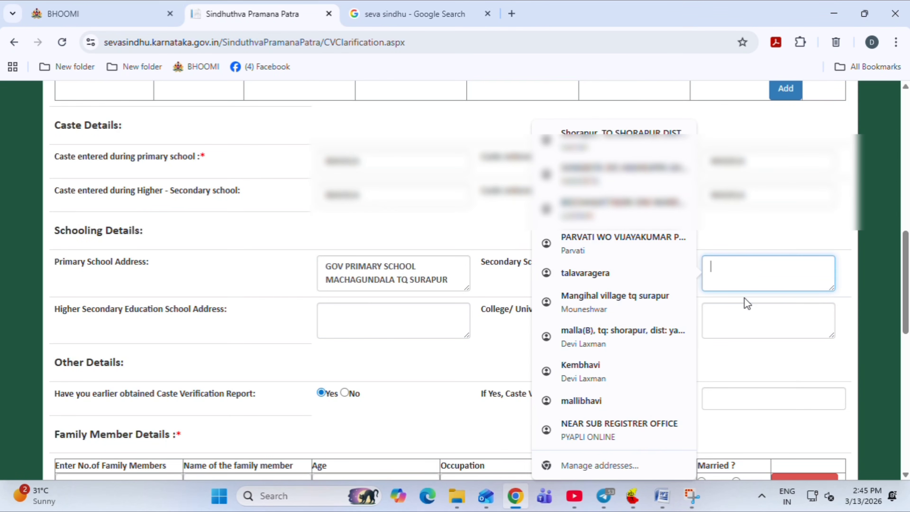
{"action": "key", "text": "ctrl+v"}
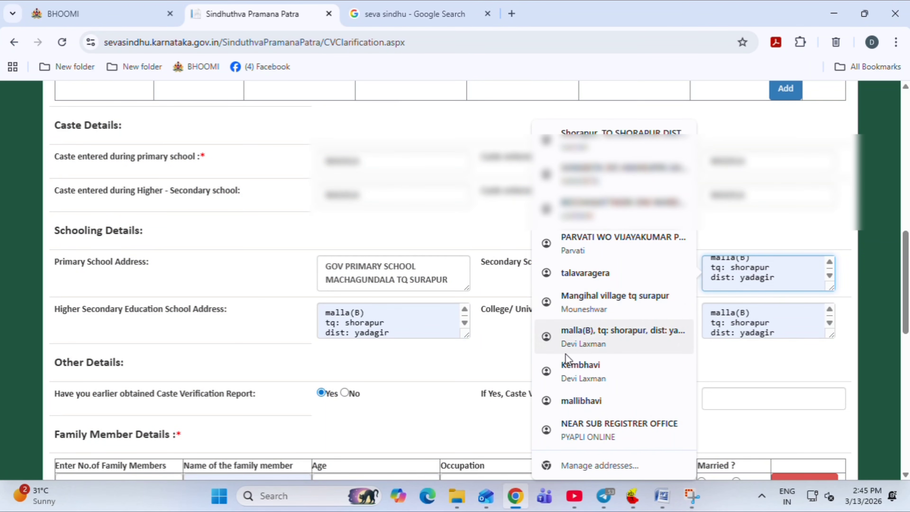
{"action": "left_click", "coordinate": [504, 359]}
{"action": "key", "text": "Return"}
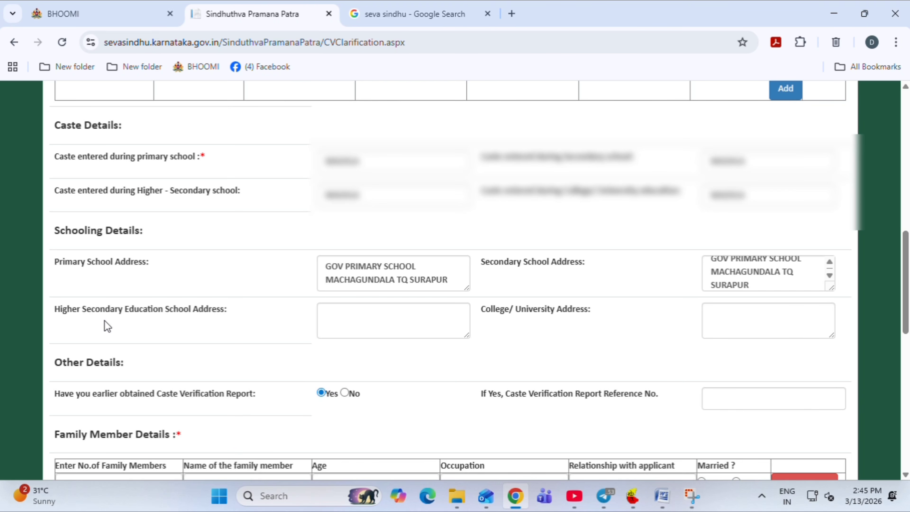
Replace MACHAGUNDALA in the secondary school address with 'YALAGI AND 7TH CLASS'
{"action": "left_click", "coordinate": [719, 272]}
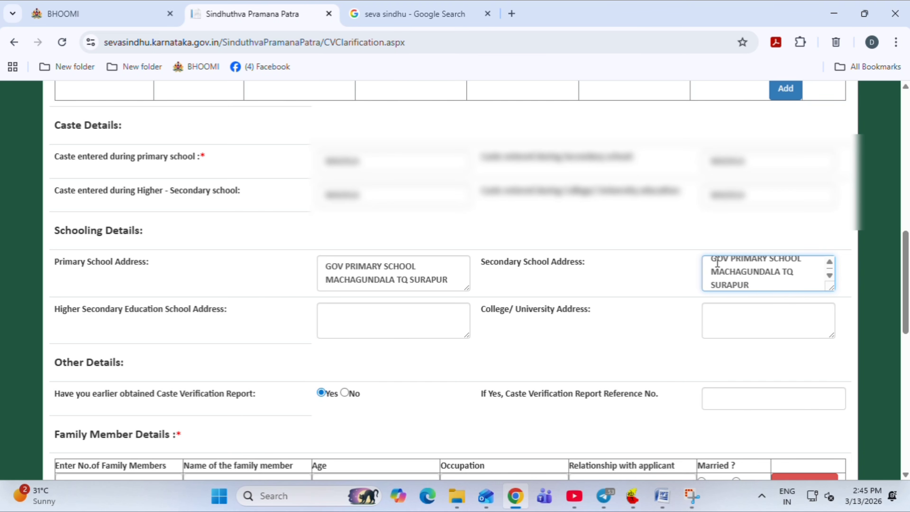
{"action": "scroll", "coordinate": [715, 272], "scroll_direction": "up", "scroll_amount": 1}
{"action": "left_click", "coordinate": [715, 271]}
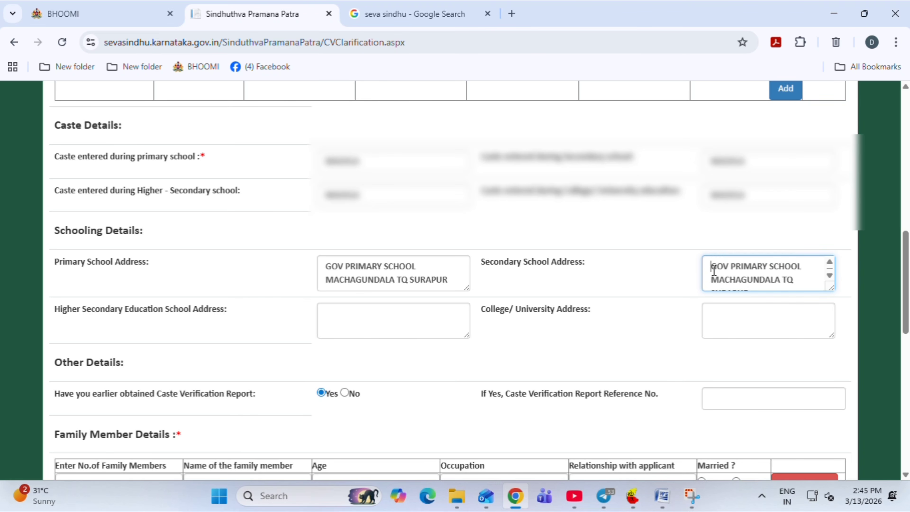
{"action": "type", "text": "GTH CLA "}
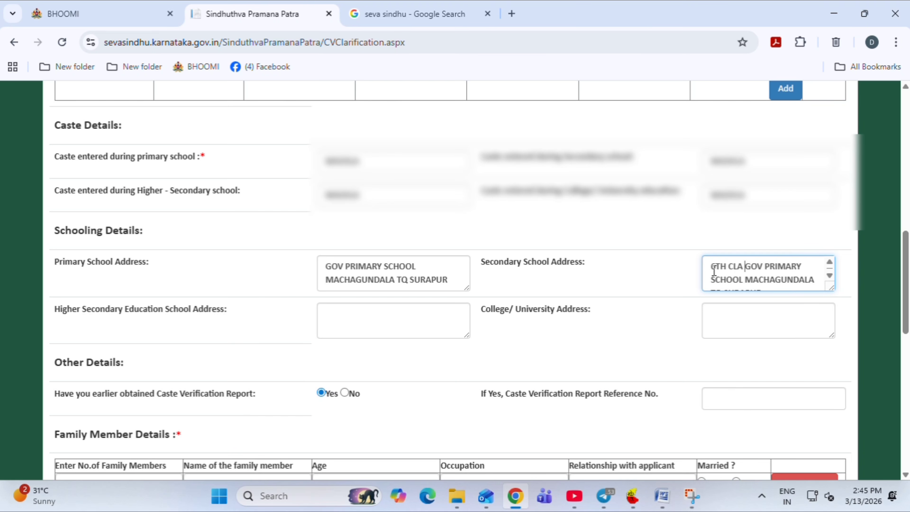
{"action": "type", "text": "SS"}
{"action": "double_click", "coordinate": [768, 280]}
{"action": "type", "text": "YALAGI"}
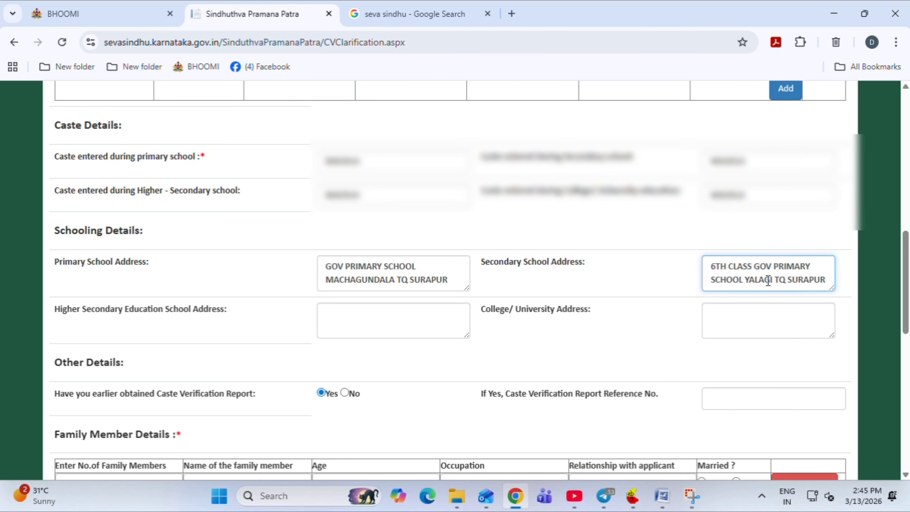
{"action": "type", "text": "  AND 7TH CLASS"}
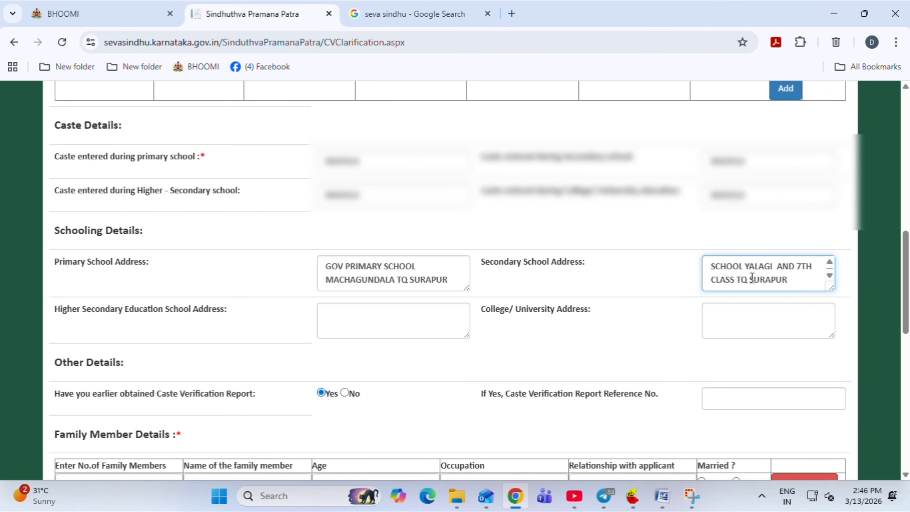
End the secondary school address with 'GOV PRIMARY SCHOOL DEVARGONAL TQ SURAPUR'
{"action": "left_click_drag", "start_coordinate": [736, 279], "coordinate": [790, 280]}
{"action": "type", "text": "DEVARGONALAAAAA"}
{"action": "key", "text": "BackSpace"}
{"action": "key", "text": "BackSpace"}
{"action": "key", "text": "BackSpace"}
{"action": "key", "text": "BackSpace"}
{"action": "key", "text": "BackSpace"}
{"action": "left_click", "coordinate": [737, 280]}
{"action": "type", "text": "GOV"}
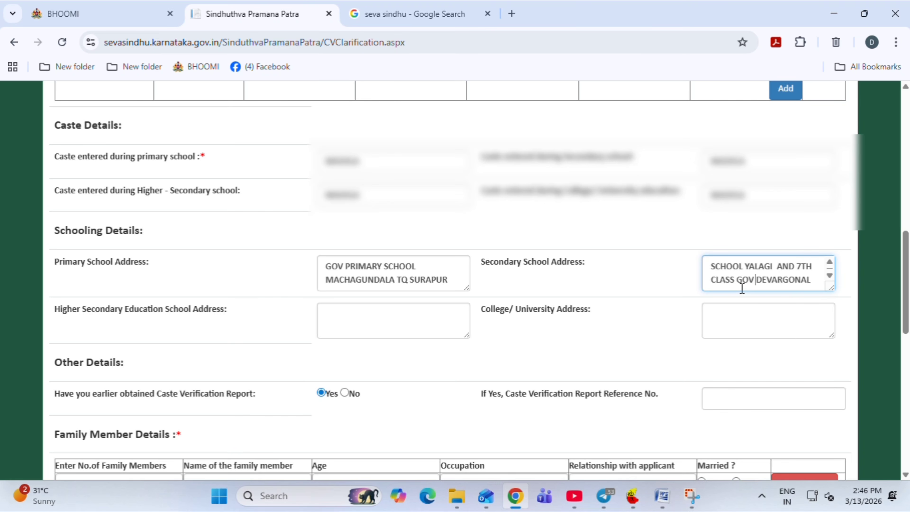
{"action": "type", "text": " PRIMAR"}
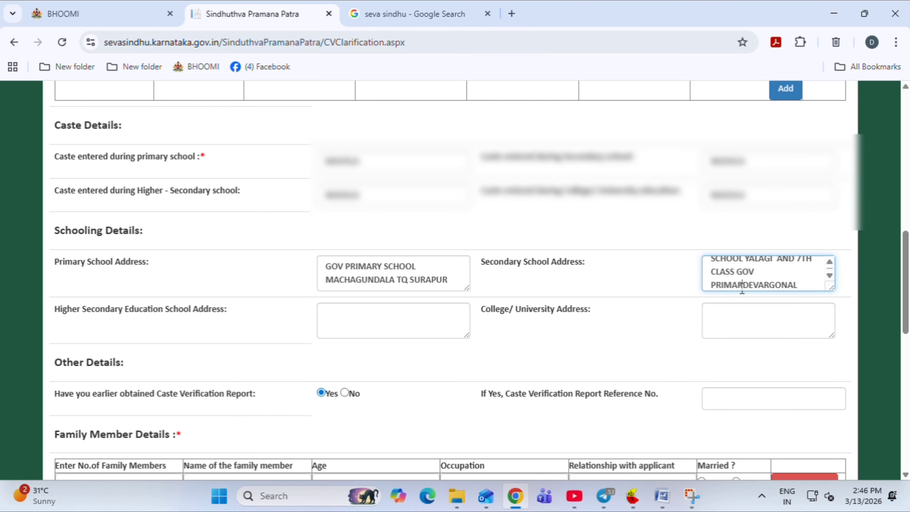
{"action": "type", "text": "Y"}
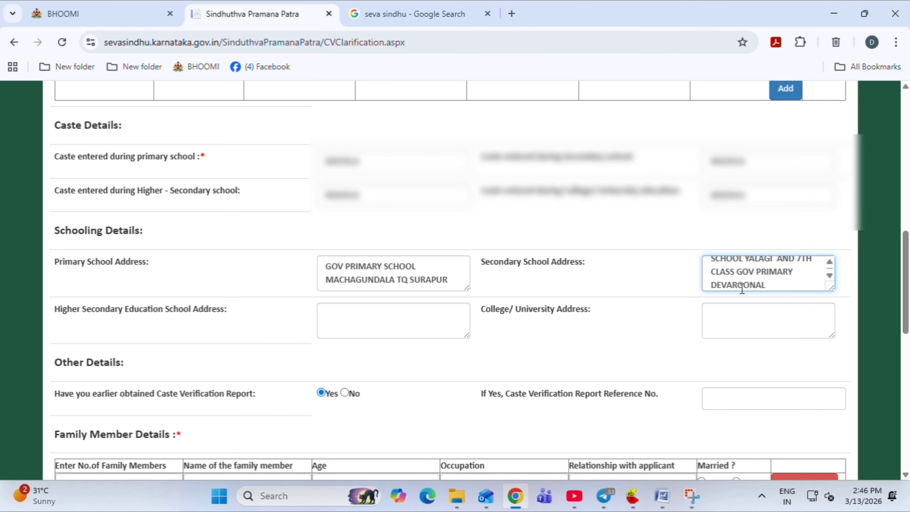
{"action": "type", "text": " SCHOOL"}
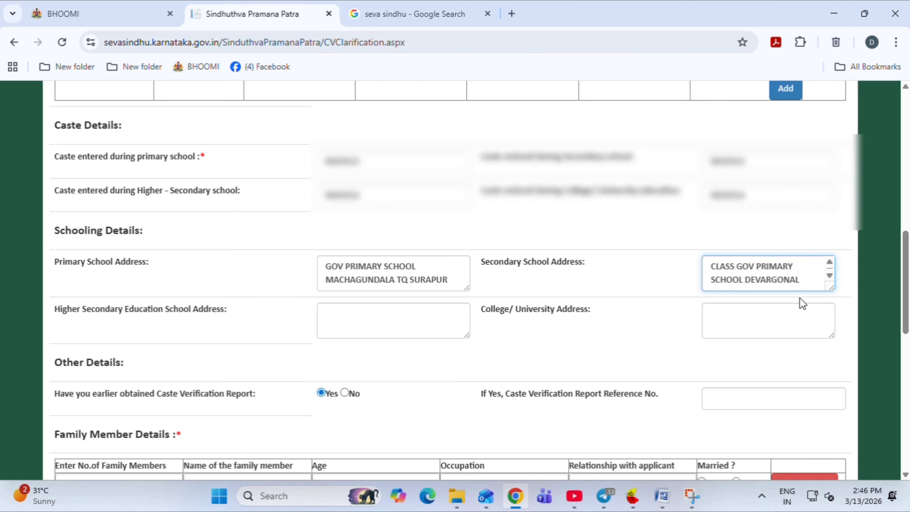
{"action": "key", "text": "End"}
{"action": "type", "text": "TQ SUR"}
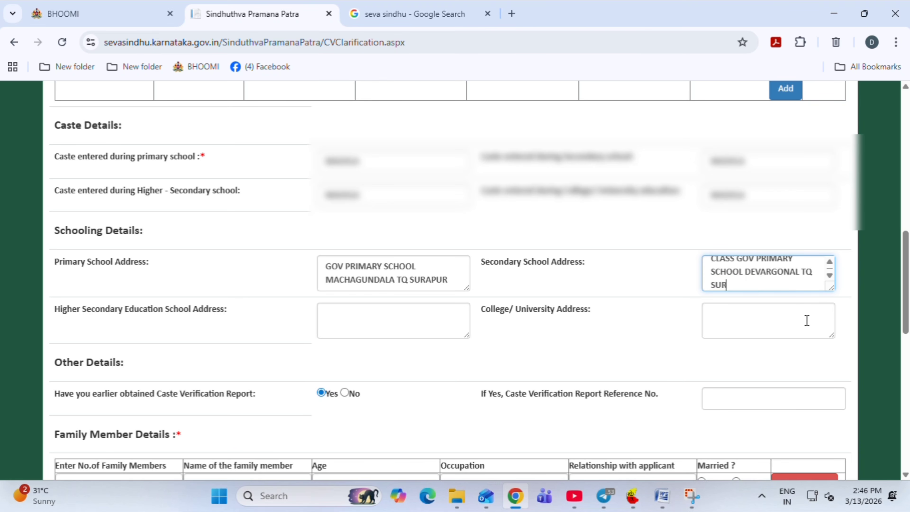
{"action": "type", "text": "APUR"}
{"action": "key", "text": "comma"}
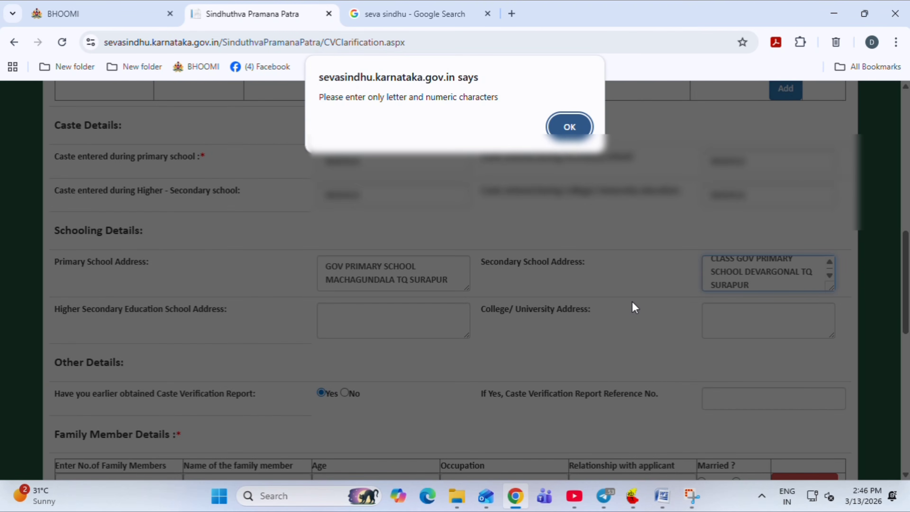
{"action": "key", "text": "Return"}
{"action": "left_click", "coordinate": [390, 330]}
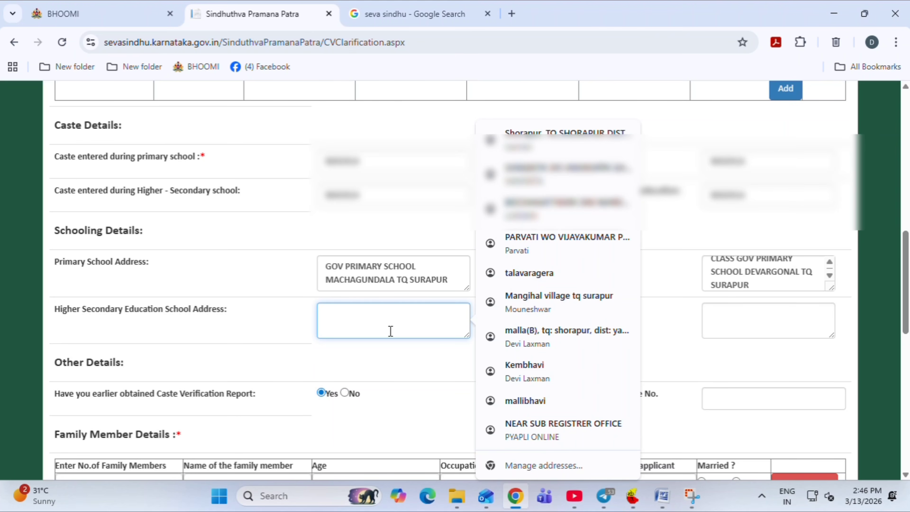
Set Higher Secondary to 'GOV HIGH SCHOOL DEVARGONAL TQ SURAPUR' and finish the college address with 'YADGIRI 585224'
{"action": "type", "text": "GOV PRIMARY SCHOOL MACHAGUNDALA TQ SURAPUR"}
{"action": "double_click", "coordinate": [372, 315]}
{"action": "type", "text": "HIGH"}
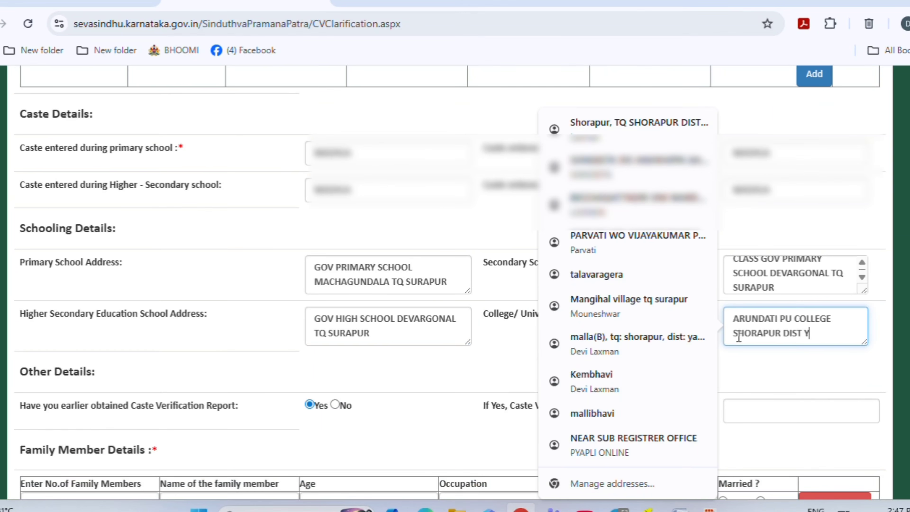
{"action": "type", "text": "ADGIRI 585224"}
{"action": "left_click", "coordinate": [772, 376]}
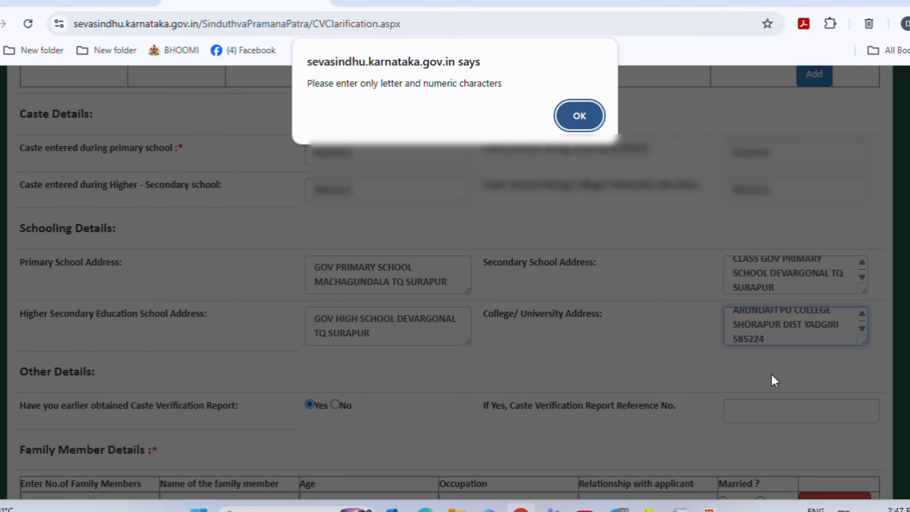
{"action": "left_click", "coordinate": [579, 115]}
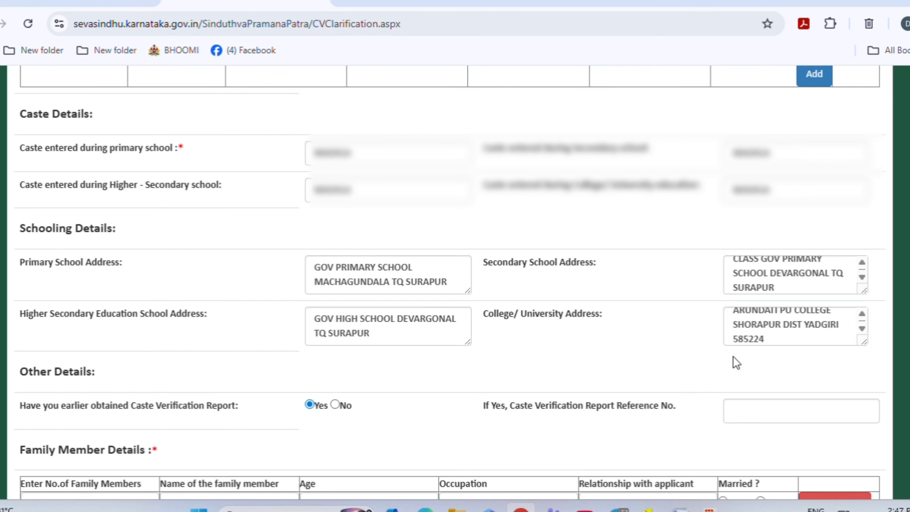
Select No for the earlier Caste Verification Report question under Other Details
{"action": "scroll", "coordinate": [344, 354], "scroll_direction": "down", "scroll_amount": 3}
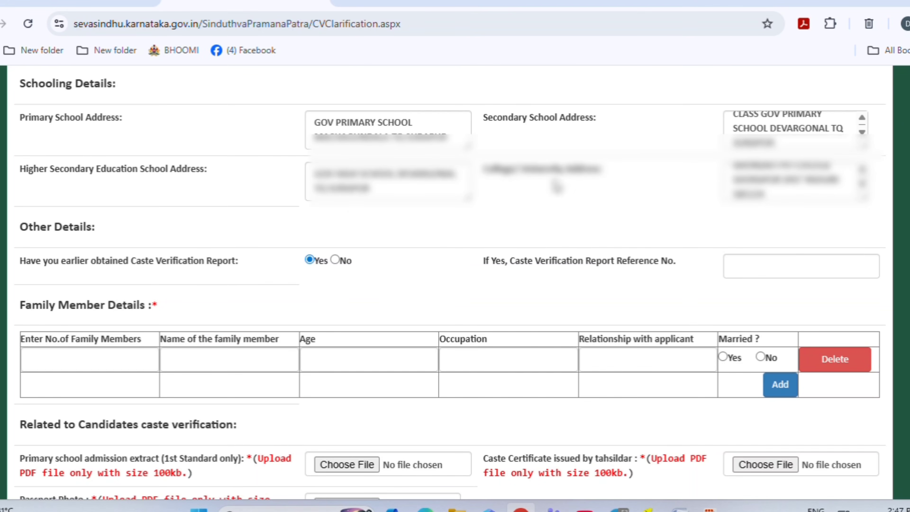
{"action": "scroll", "coordinate": [557, 187], "scroll_direction": "down", "scroll_amount": 2}
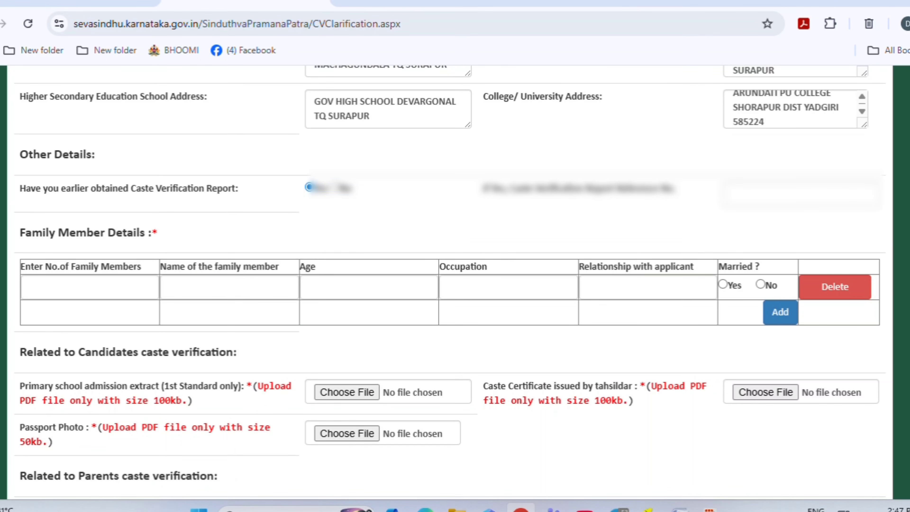
{"action": "scroll", "coordinate": [370, 193], "scroll_direction": "down", "scroll_amount": 1}
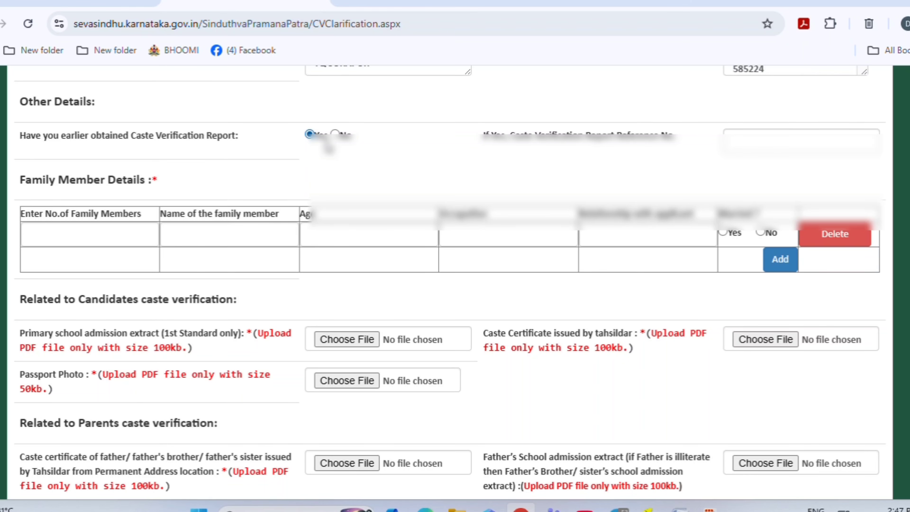
{"action": "left_click", "coordinate": [336, 134]}
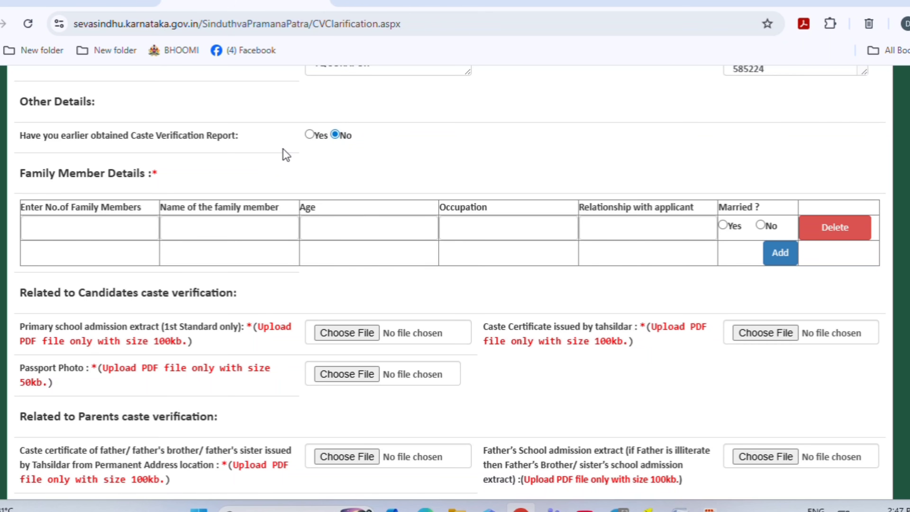
{"action": "left_click", "coordinate": [310, 135]}
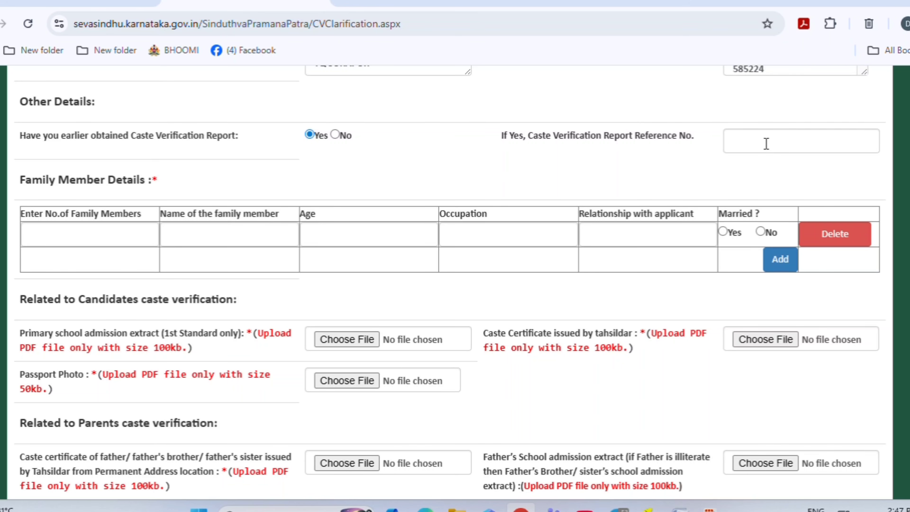
{"action": "left_click", "coordinate": [336, 135]}
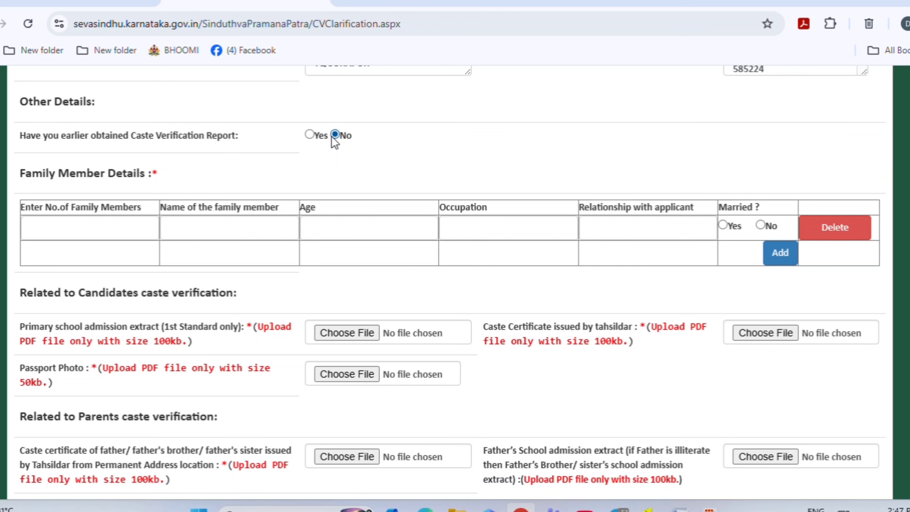
Number the first family member 1 and enter the father's name and age 65
{"action": "scroll", "coordinate": [200, 153], "scroll_direction": "down", "scroll_amount": 1}
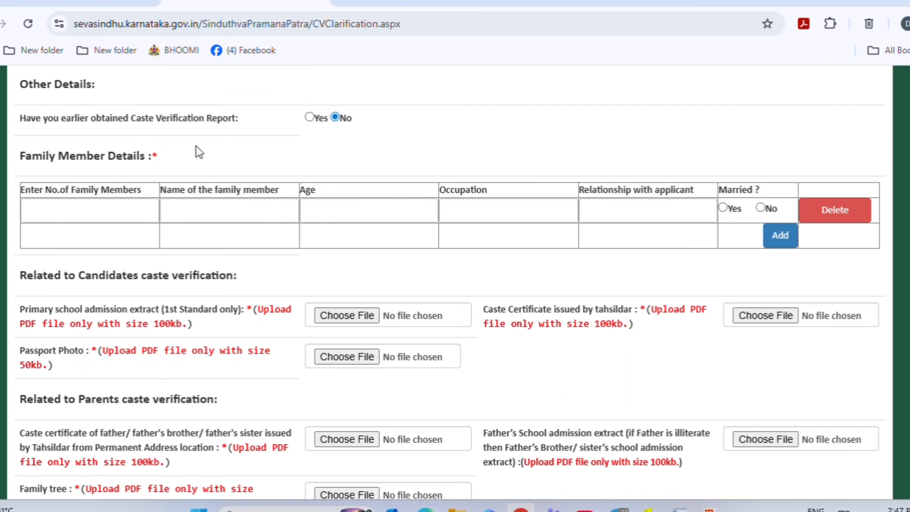
{"action": "scroll", "coordinate": [196, 147], "scroll_direction": "down", "scroll_amount": 3}
{"action": "left_click", "coordinate": [100, 159]}
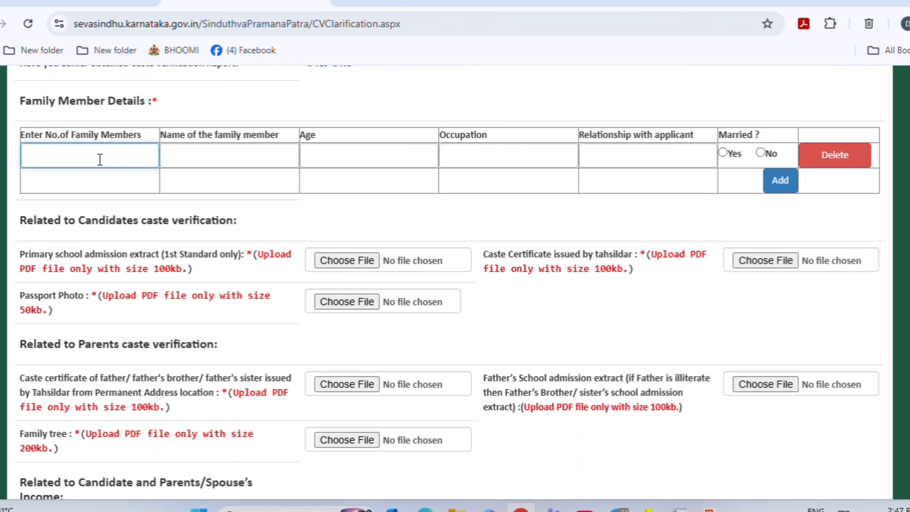
{"action": "type", "text": "1"}
{"action": "left_click", "coordinate": [185, 158]}
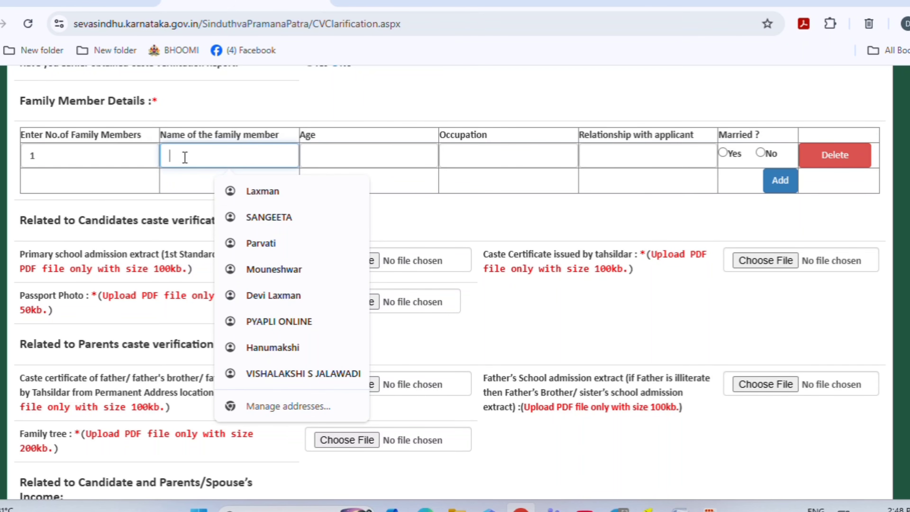
{"action": "type", "text": "YALLAPPA"}
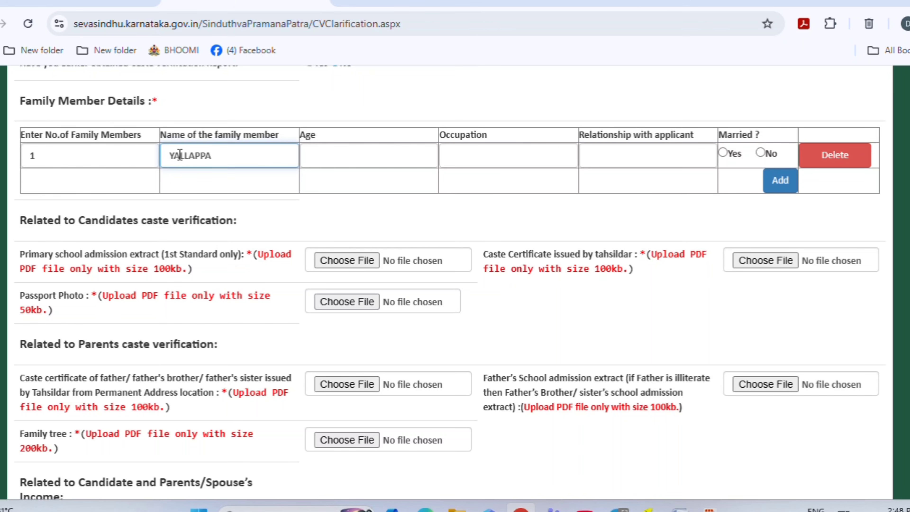
{"action": "left_click", "coordinate": [334, 161]}
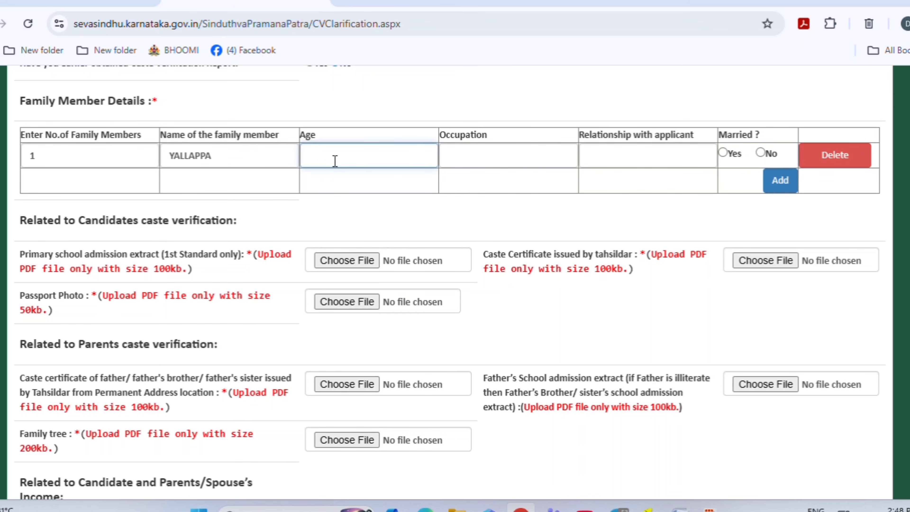
{"action": "type", "text": "65"}
Give the father occupation KOOLI, relationship FATHER, married Yes, and add a second row
{"action": "key", "text": "Tab"}
{"action": "type", "text": "KOOLI"}
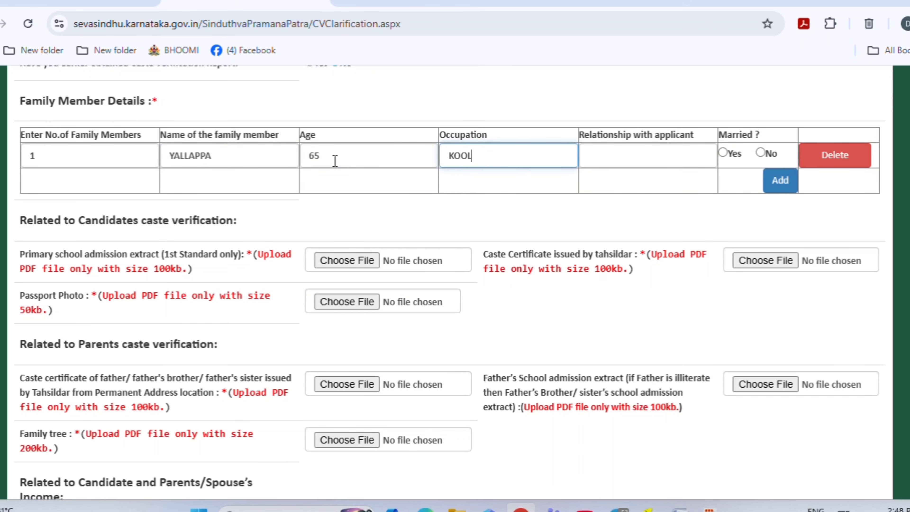
{"action": "key", "text": "Tab"}
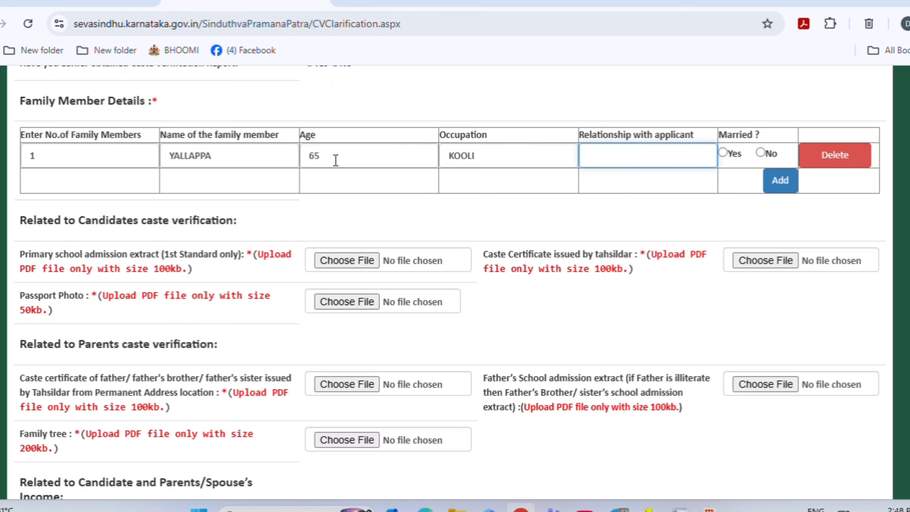
{"action": "type", "text": "FATHER"}
{"action": "left_click", "coordinate": [723, 153]}
{"action": "left_click", "coordinate": [780, 181]}
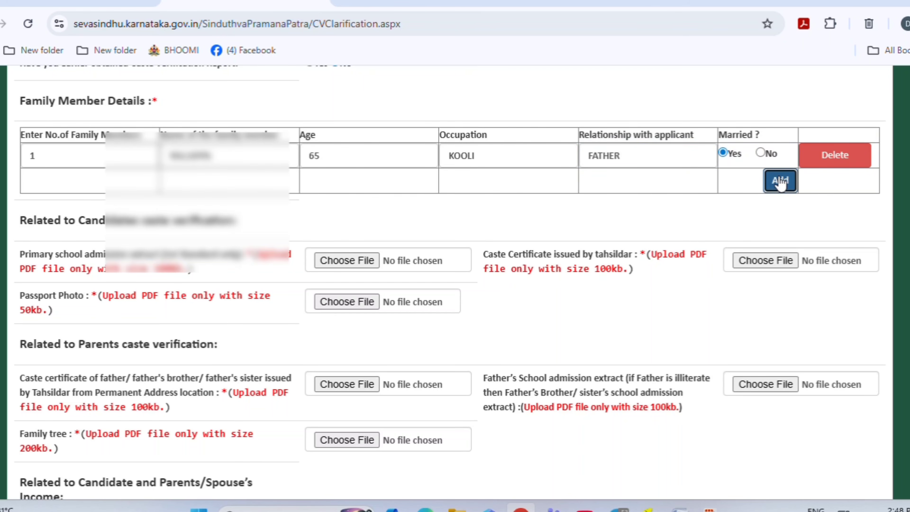
{"action": "left_click", "coordinate": [85, 181]}
Number the second member 2, enter the mother's name, and dismiss the invalid-characters warning
{"action": "type", "text": "2"}
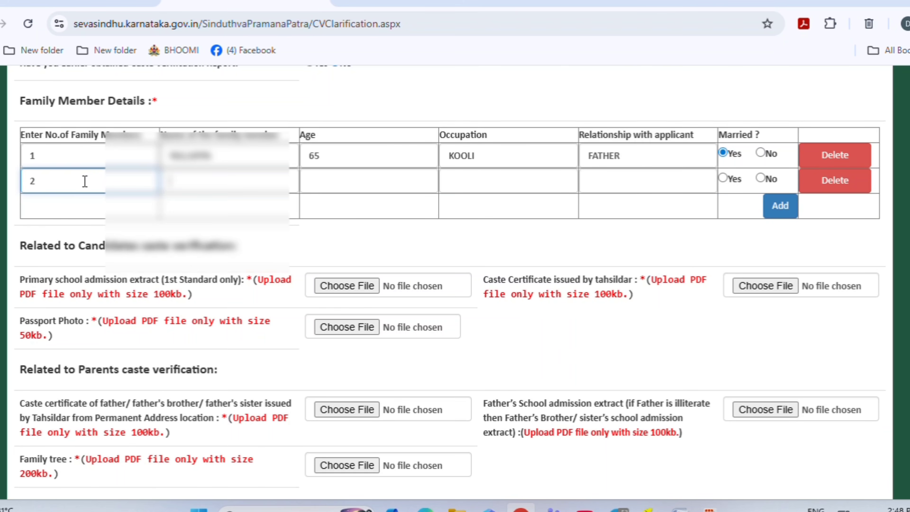
{"action": "key", "text": "Tab"}
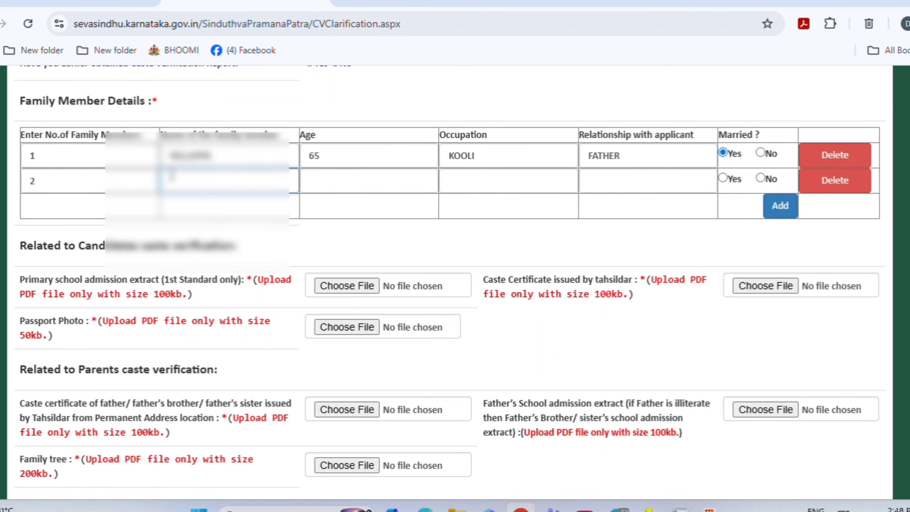
{"action": "type", "text": "SHANKRAMMA"}
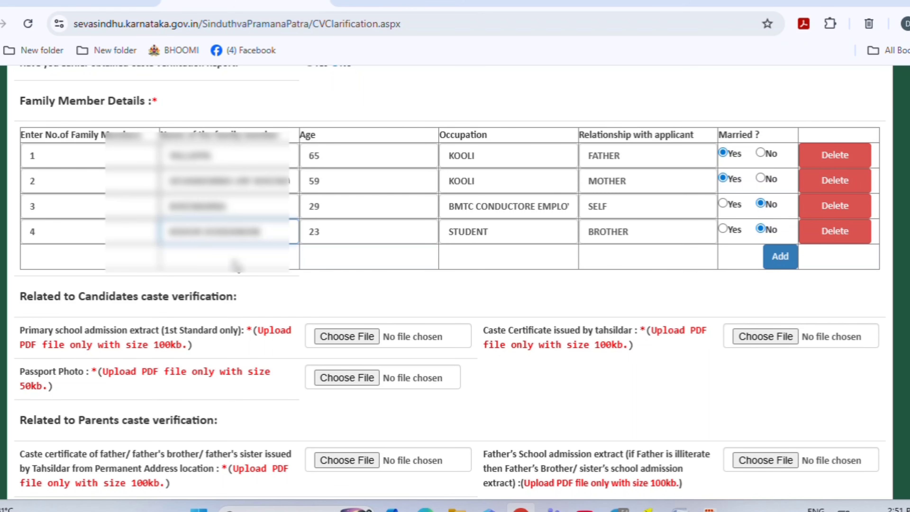
{"action": "left_click", "coordinate": [237, 266]}
{"action": "left_click", "coordinate": [580, 115]}
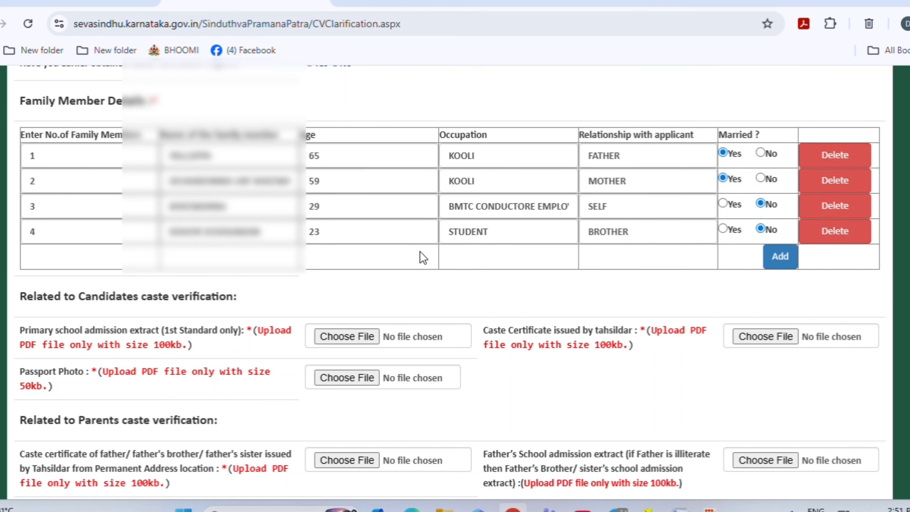
{"action": "scroll", "coordinate": [782, 272], "scroll_direction": "down", "scroll_amount": 2}
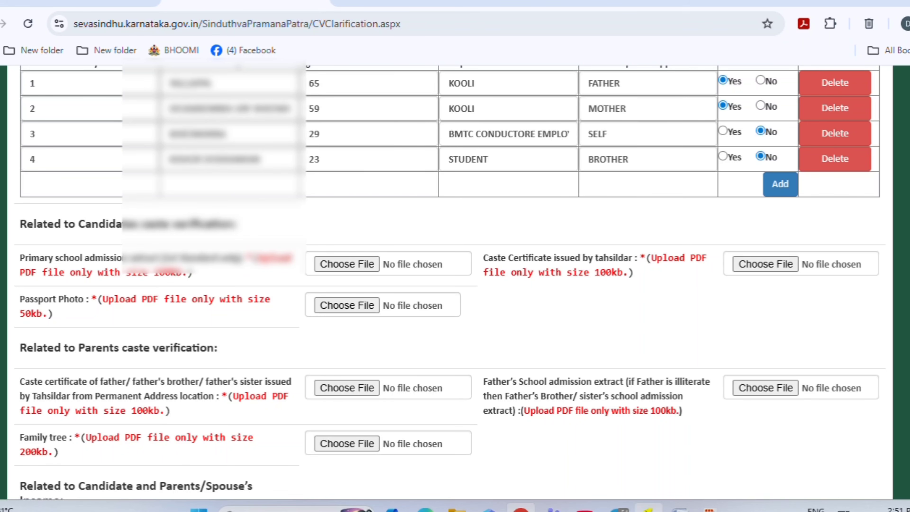
Save the caste certificate and ration card photos from the contact's Telegram chat with Ctrl+S
{"action": "left_click", "coordinate": [616, 508]}
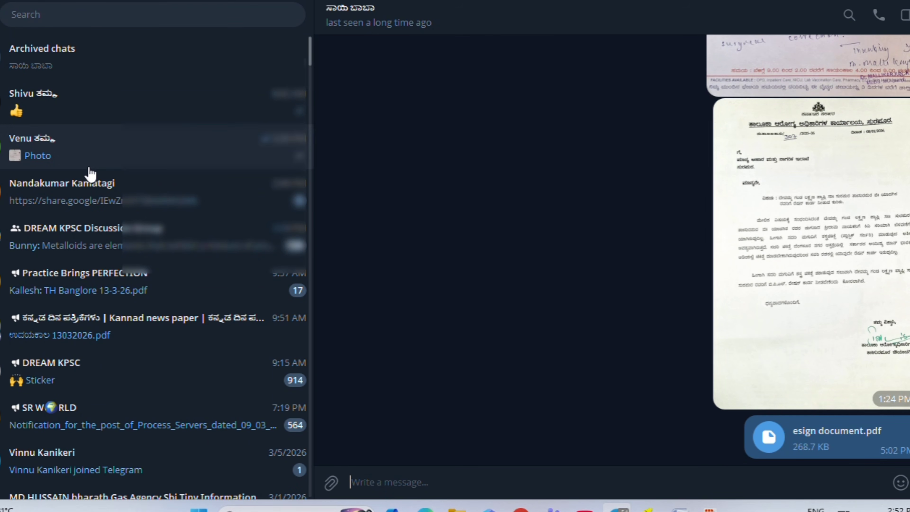
{"action": "left_click", "coordinate": [83, 155]}
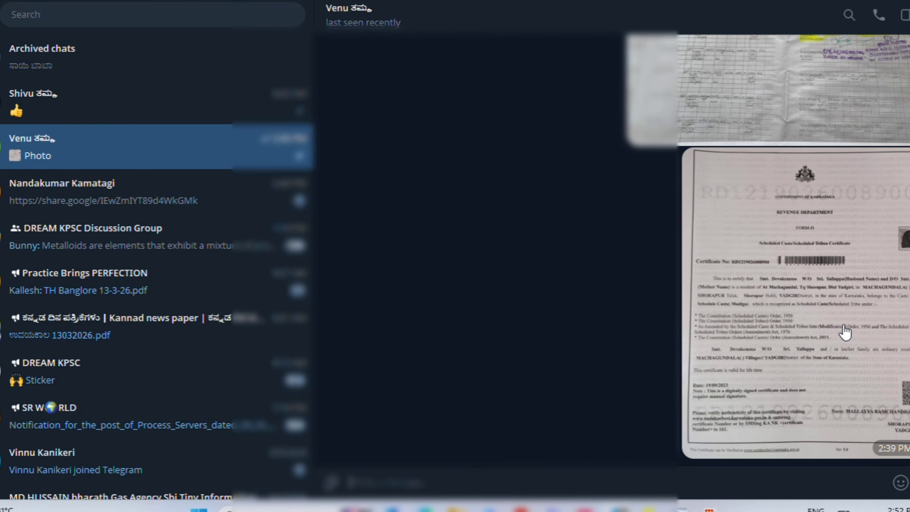
{"action": "left_click", "coordinate": [845, 332]}
{"action": "key", "text": "ctrl+s"}
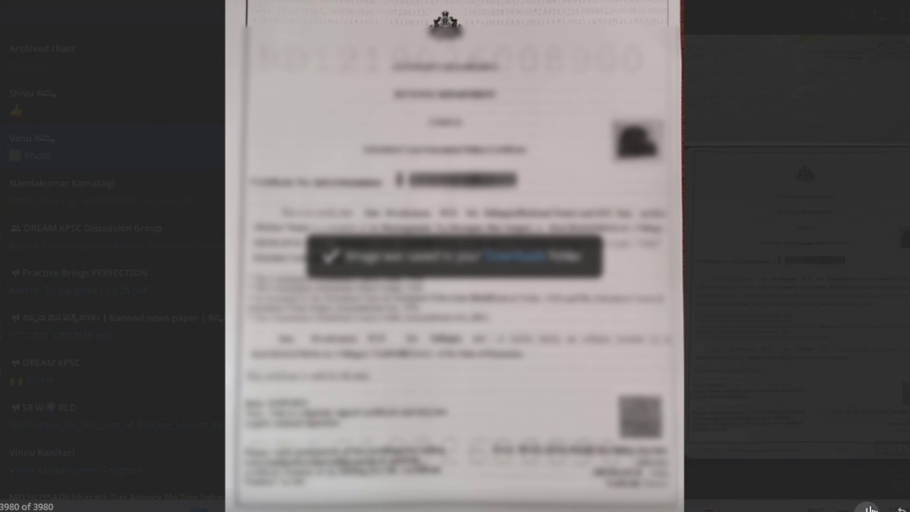
{"action": "key", "text": "Left"}
{"action": "key", "text": "Left"}
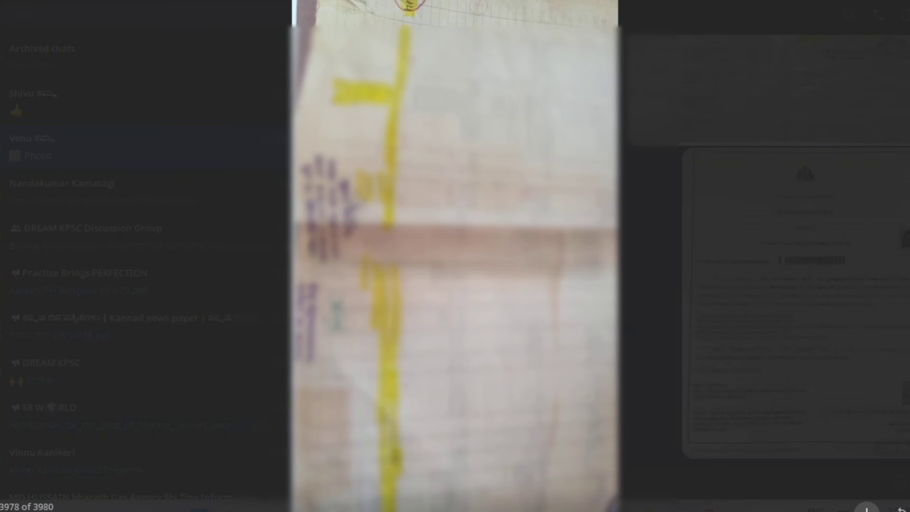
{"action": "key", "text": "Left"}
{"action": "key", "text": "ctrl+s"}
{"action": "key", "text": "Left"}
{"action": "key", "text": "Left"}
{"action": "key", "text": "ctrl+s"}
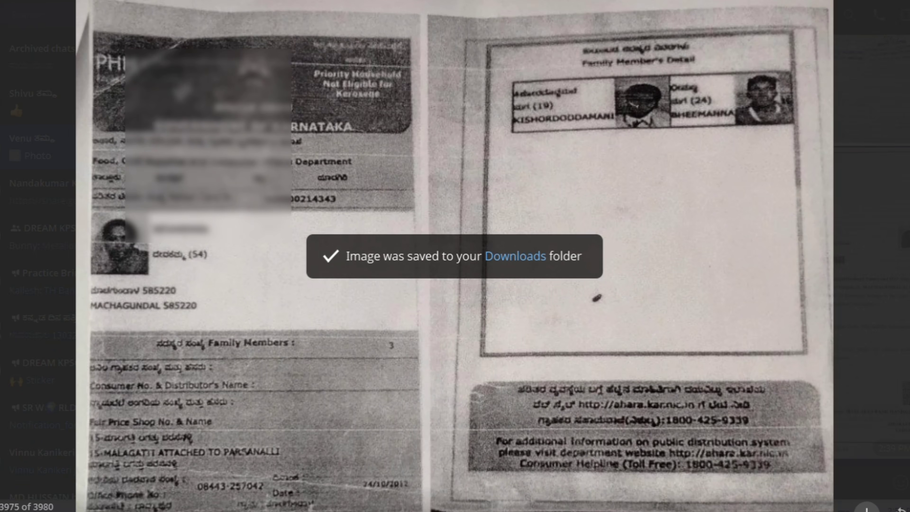
{"action": "key", "text": "alt+Tab"}
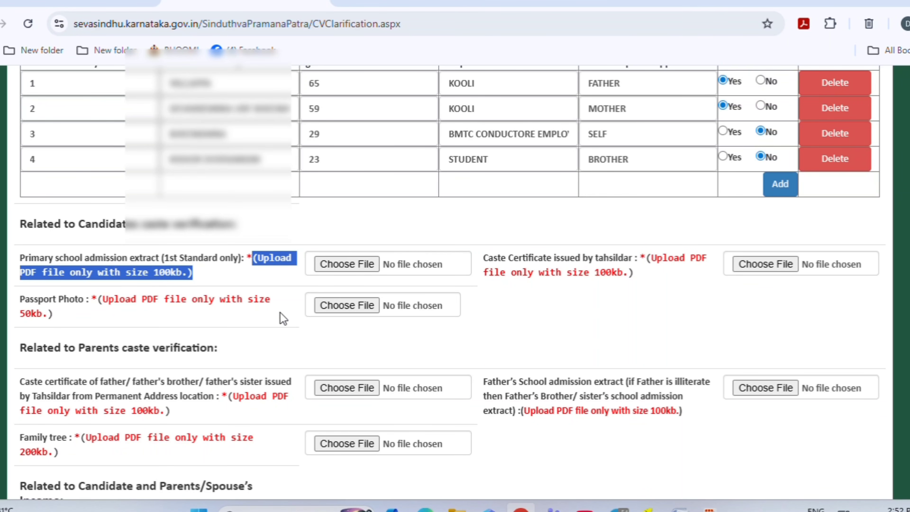
Clear the accidental text selection and scroll through the document upload section
{"action": "left_click", "coordinate": [225, 277]}
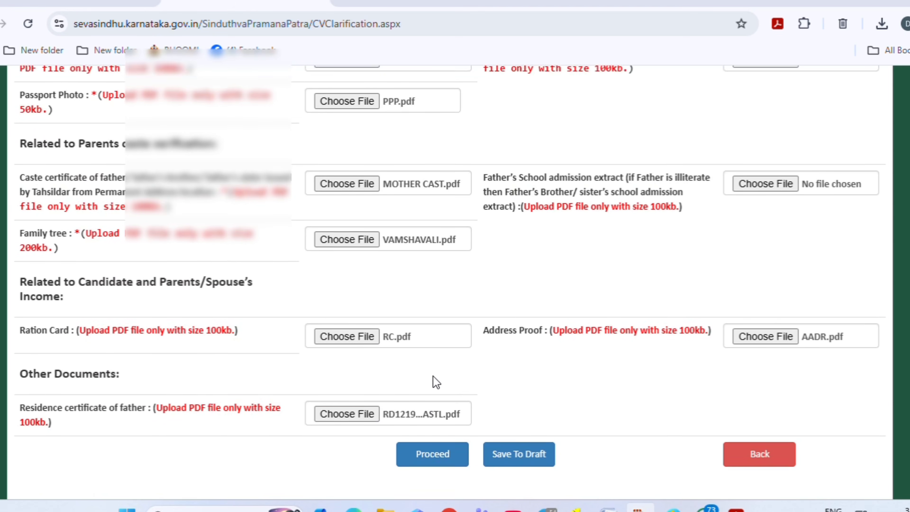
{"action": "scroll", "coordinate": [433, 382], "scroll_direction": "up", "scroll_amount": 5}
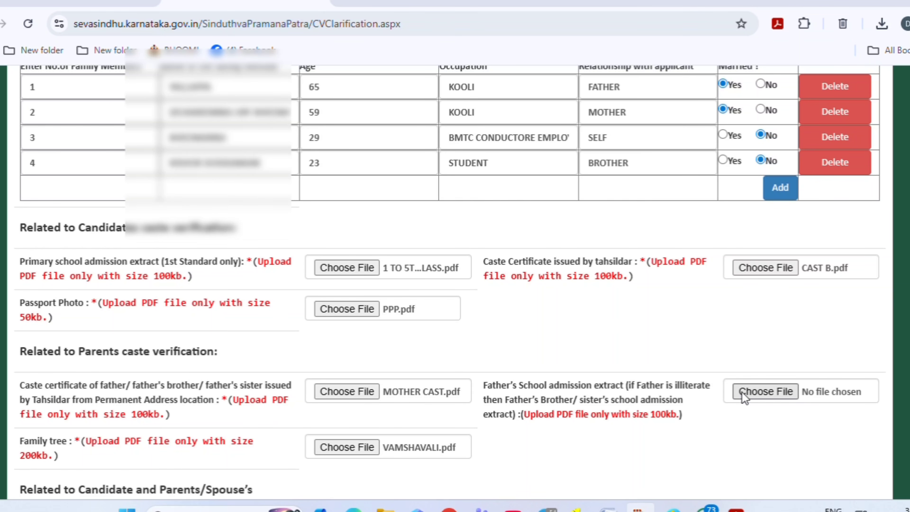
{"action": "scroll", "coordinate": [185, 385], "scroll_direction": "down", "scroll_amount": 2}
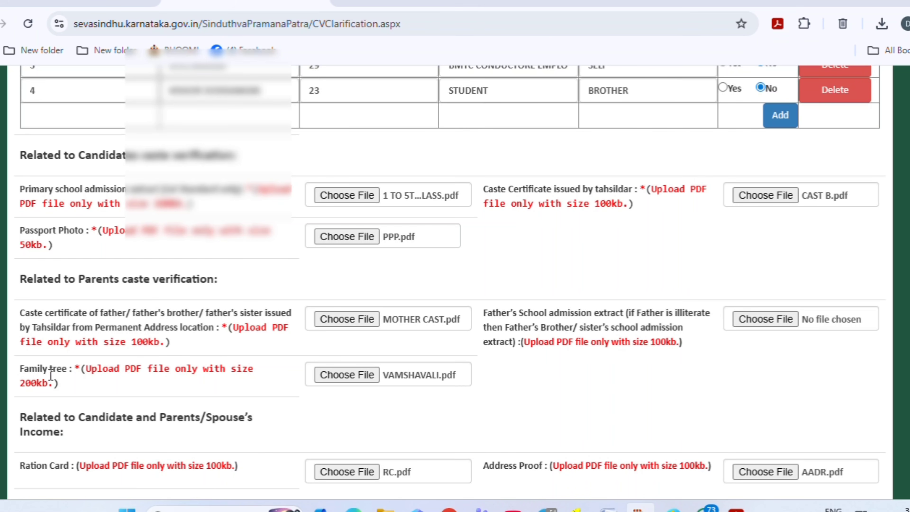
{"action": "scroll", "coordinate": [158, 398], "scroll_direction": "down", "scroll_amount": 2}
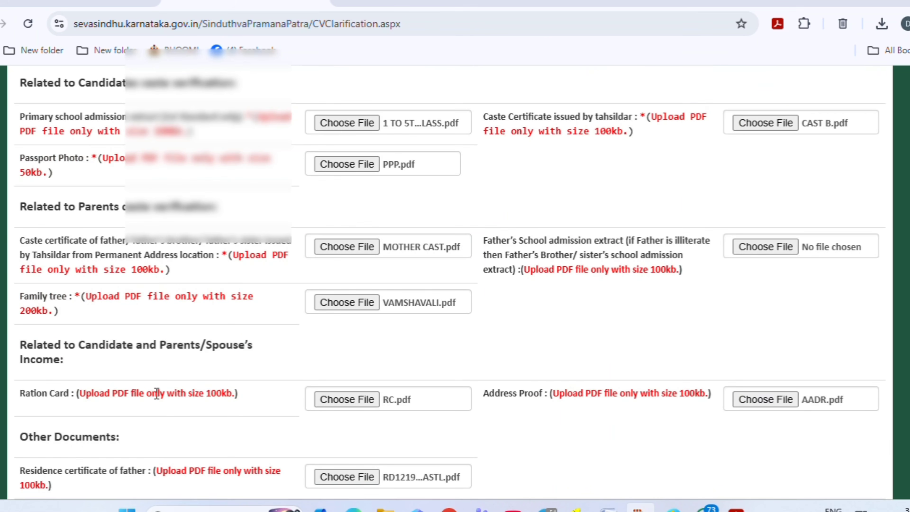
{"action": "scroll", "coordinate": [135, 377], "scroll_direction": "down", "scroll_amount": 2}
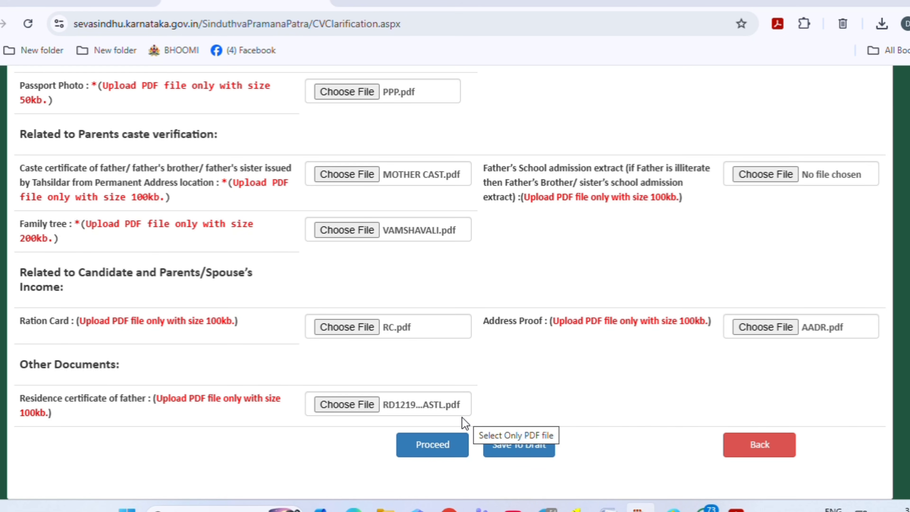
Proceed with the form and confirm OK in the 'Are you sure to proceed.' dialog
{"action": "left_click", "coordinate": [434, 448]}
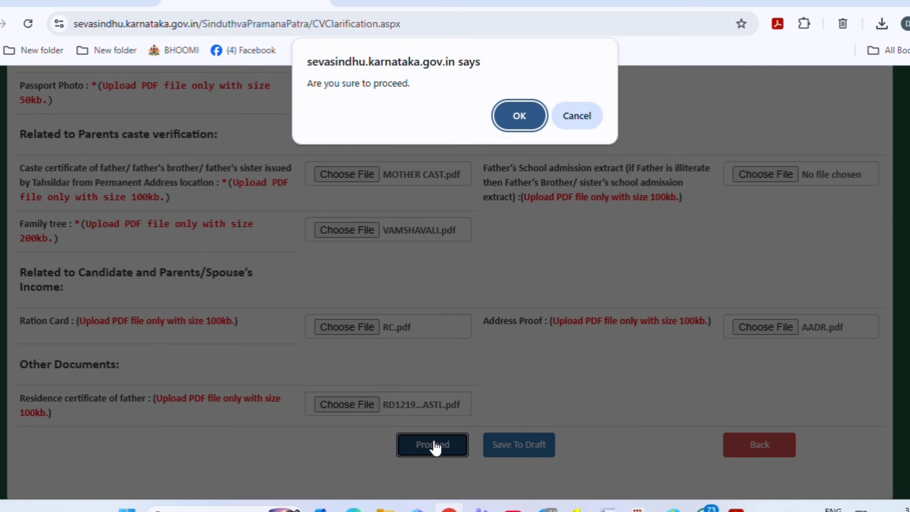
{"action": "left_click", "coordinate": [520, 116]}
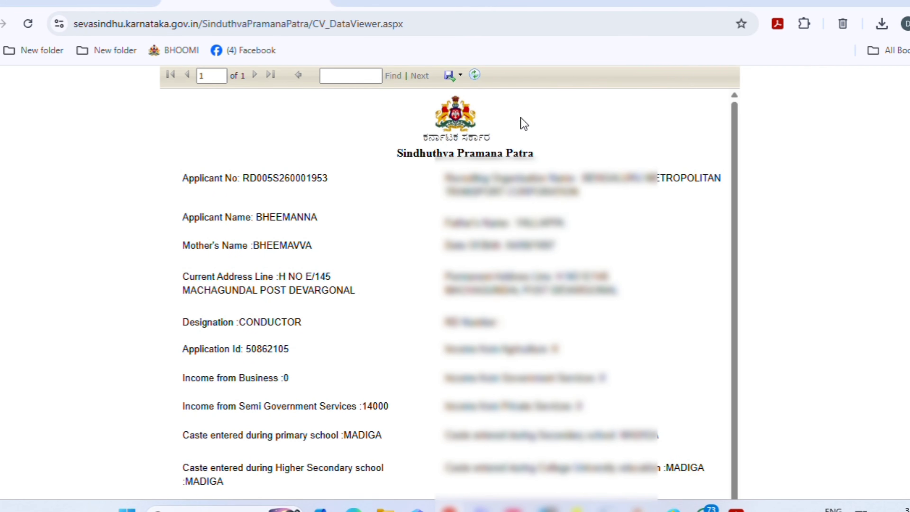
Export the report as PDF and open Report1.pdf from Chrome's downloads list
{"action": "left_click", "coordinate": [455, 76]}
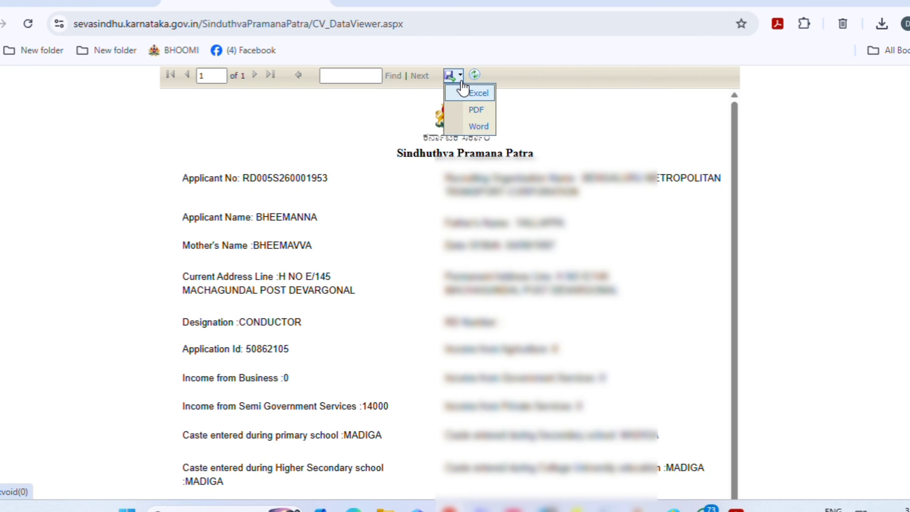
{"action": "left_click", "coordinate": [468, 109]}
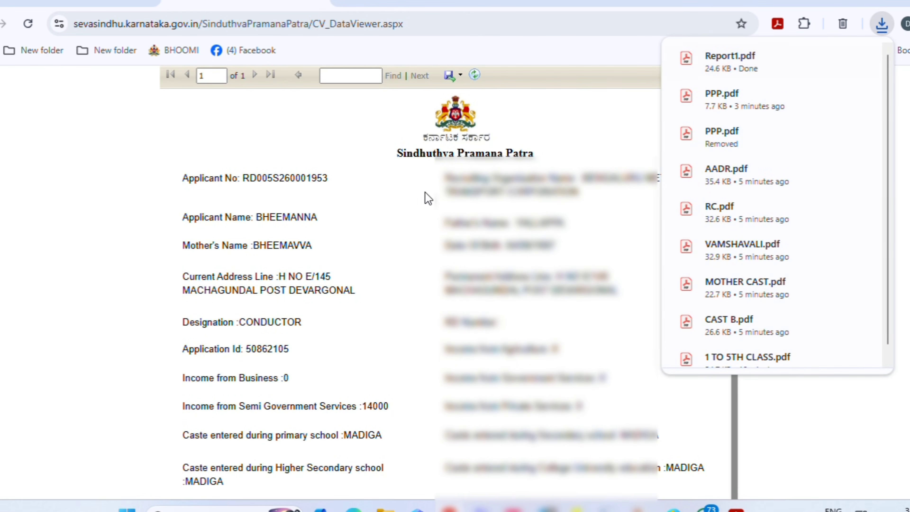
{"action": "scroll", "coordinate": [404, 219], "scroll_direction": "down", "scroll_amount": 10}
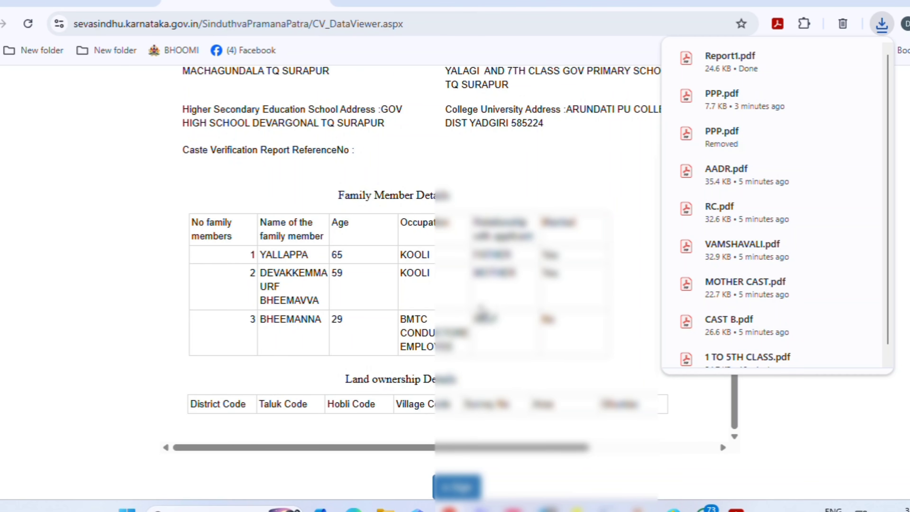
{"action": "scroll", "coordinate": [803, 459], "scroll_direction": "up", "scroll_amount": 1}
{"action": "scroll", "coordinate": [797, 447], "scroll_direction": "down", "scroll_amount": 1}
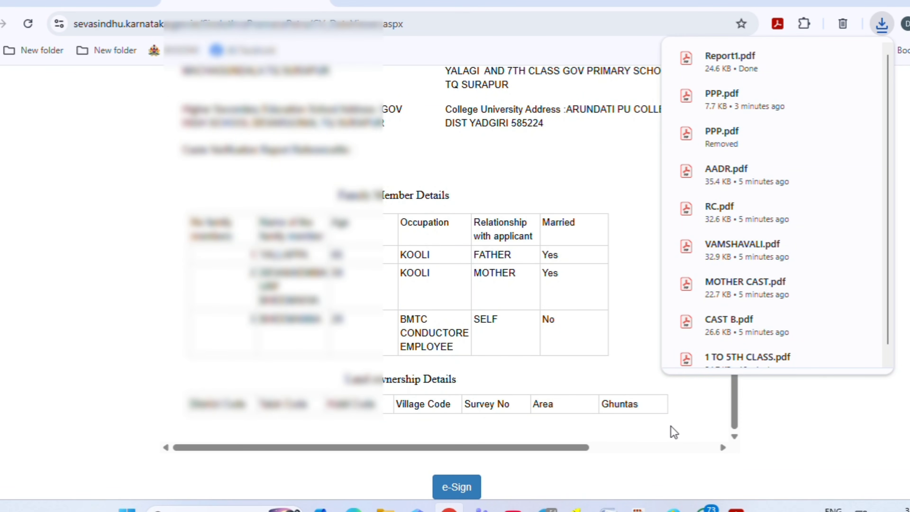
{"action": "left_click_drag", "start_coordinate": [583, 446], "coordinate": [396, 451]}
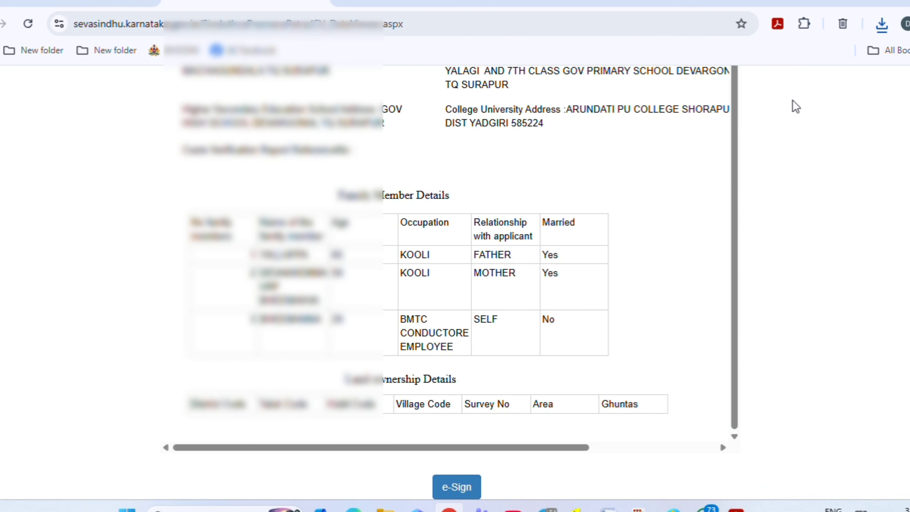
{"action": "left_click", "coordinate": [882, 24]}
{"action": "left_click", "coordinate": [726, 101]}
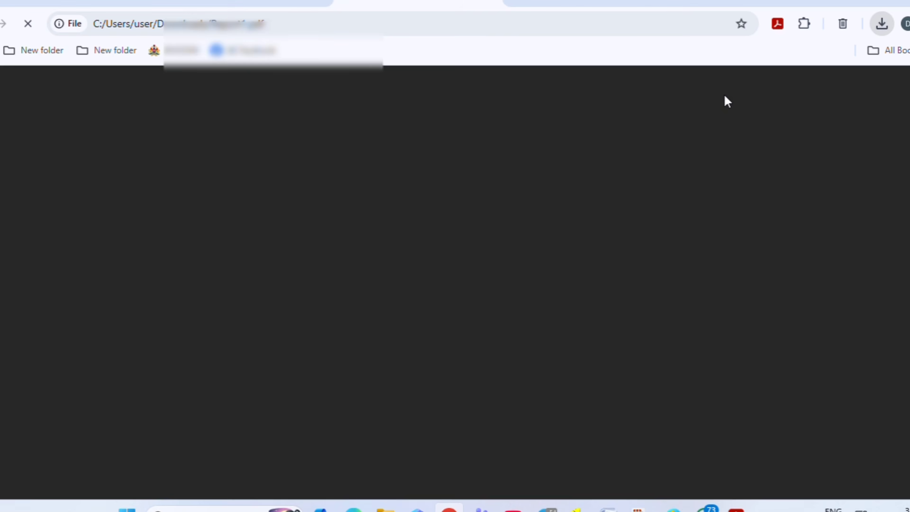